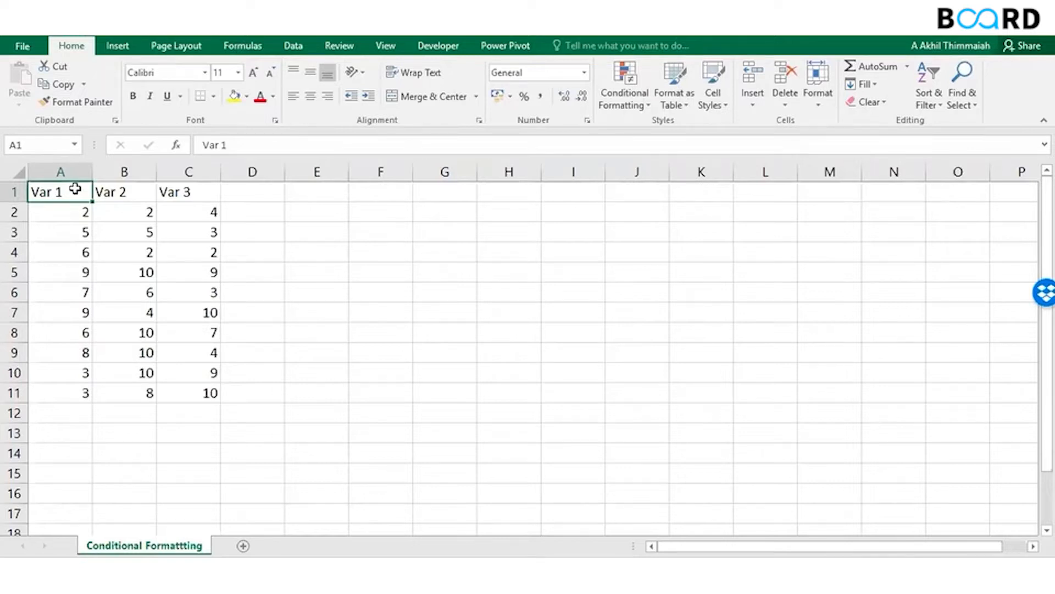
Look over the headers and values in the Var 1, Var 2 and Var 3 columns.
key(Right)
key(Right)
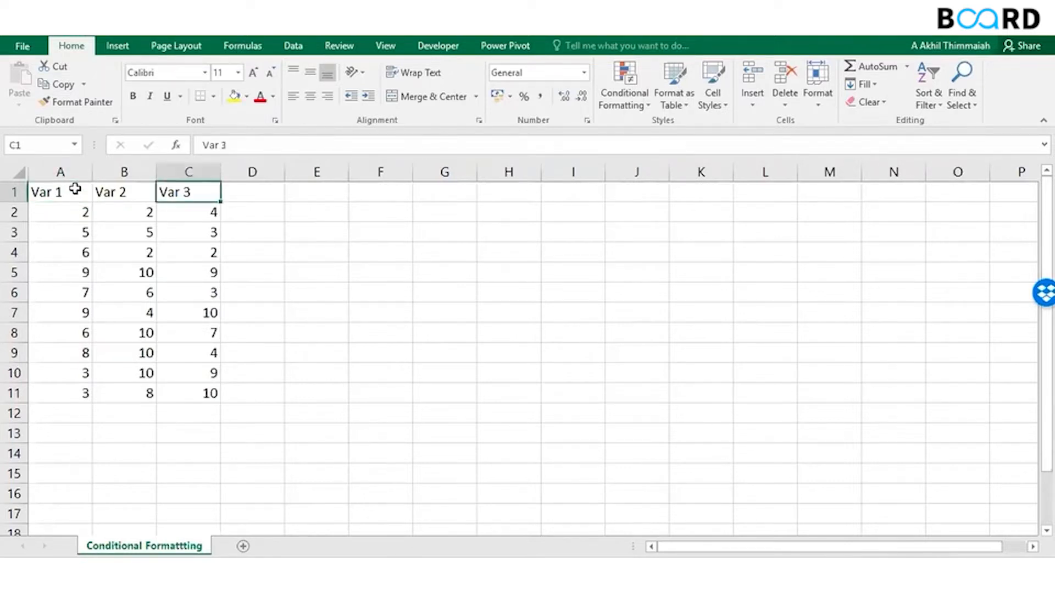
key(Left)
key(Left)
key(Down)
key(Down)
key(Down)
key(Down)
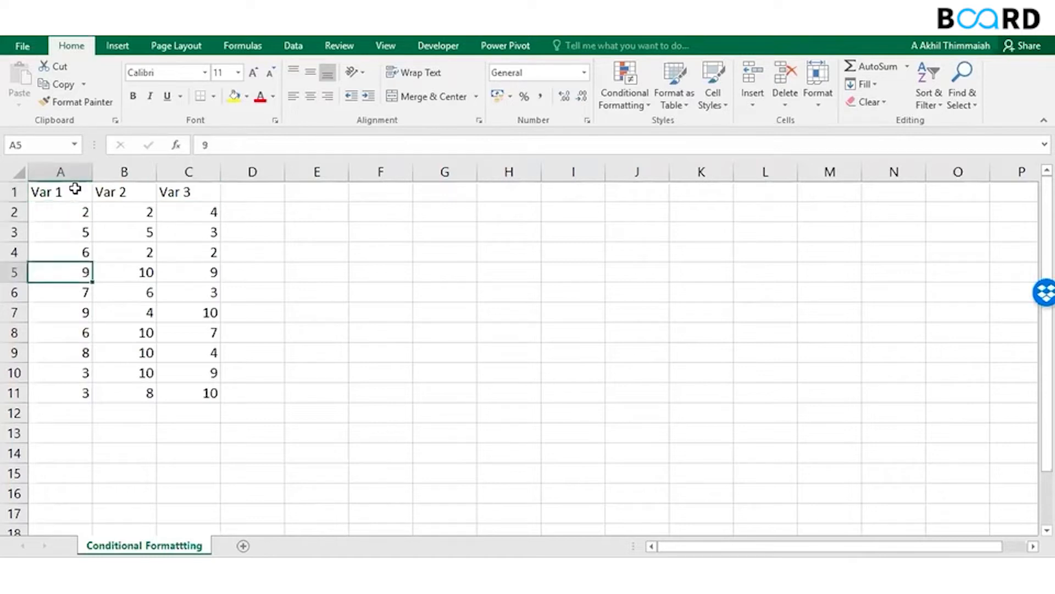
key(ctrl+Down)
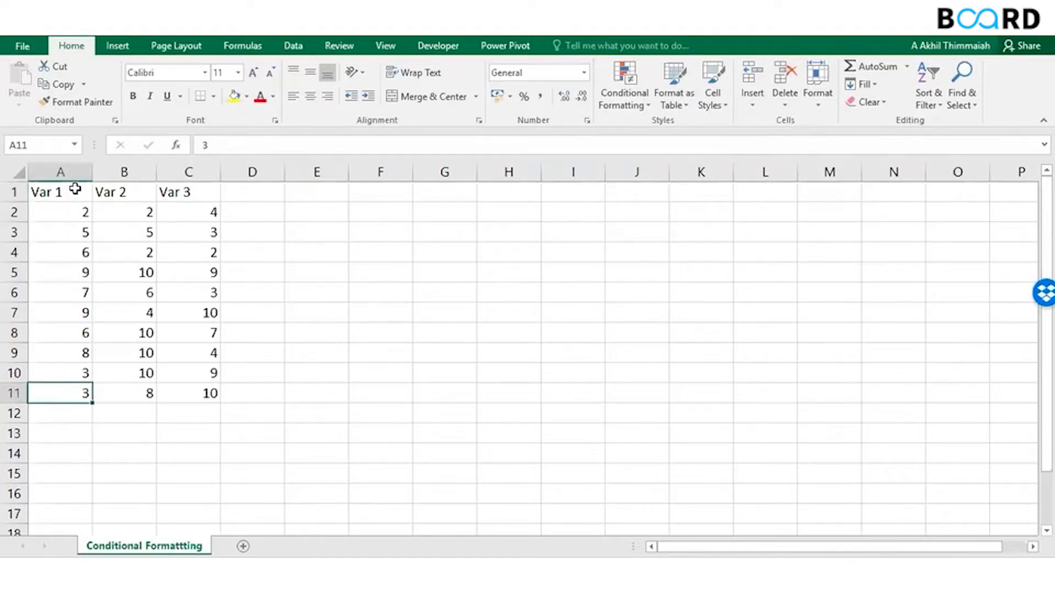
key(Up)
key(Up)
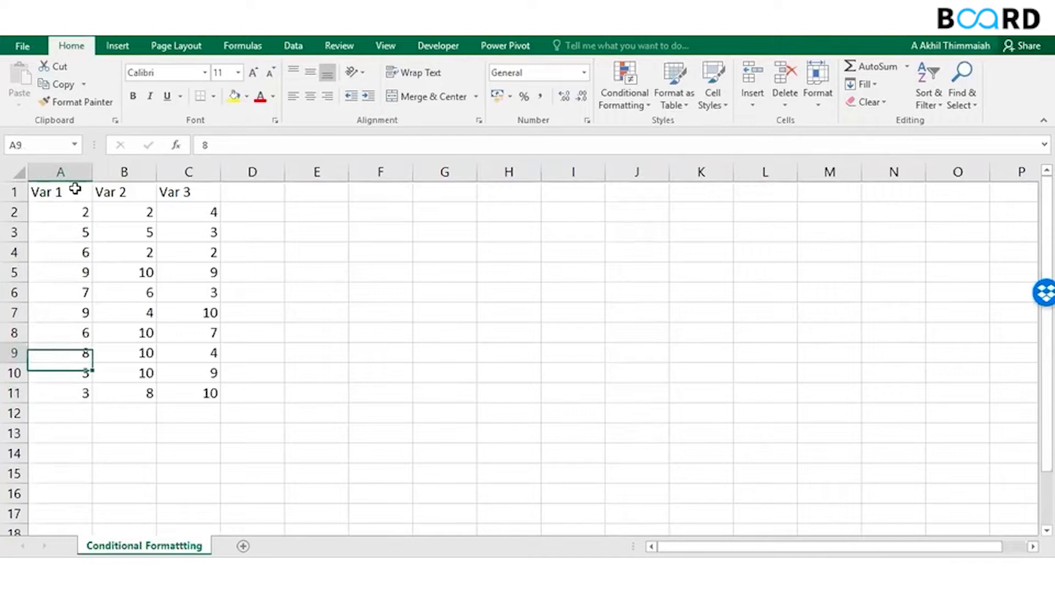
key(Up)
key(Up)
key(Up)
key(Up)
key(Up)
key(Up)
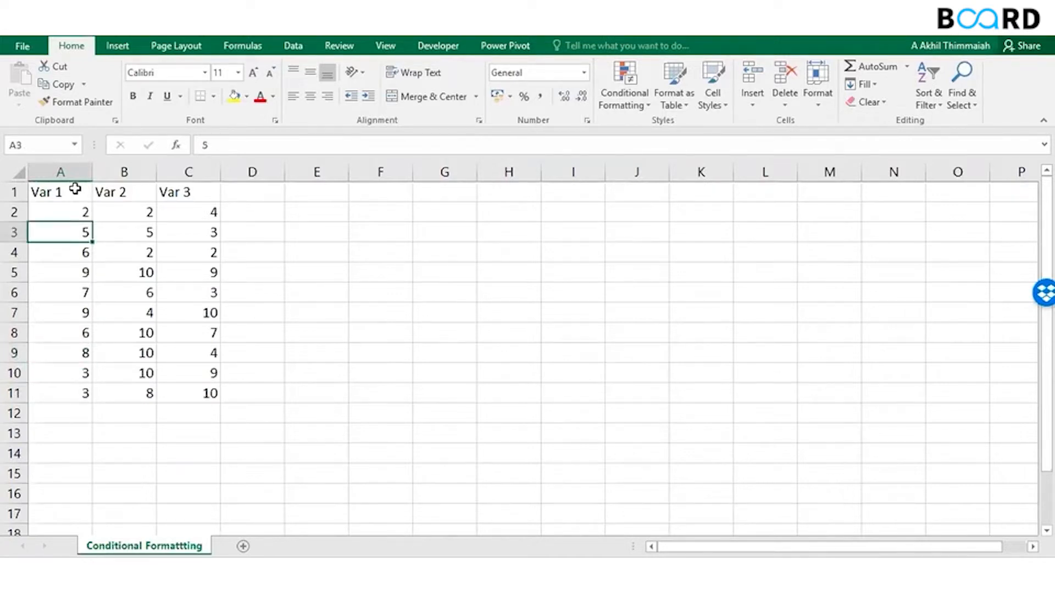
key(Up)
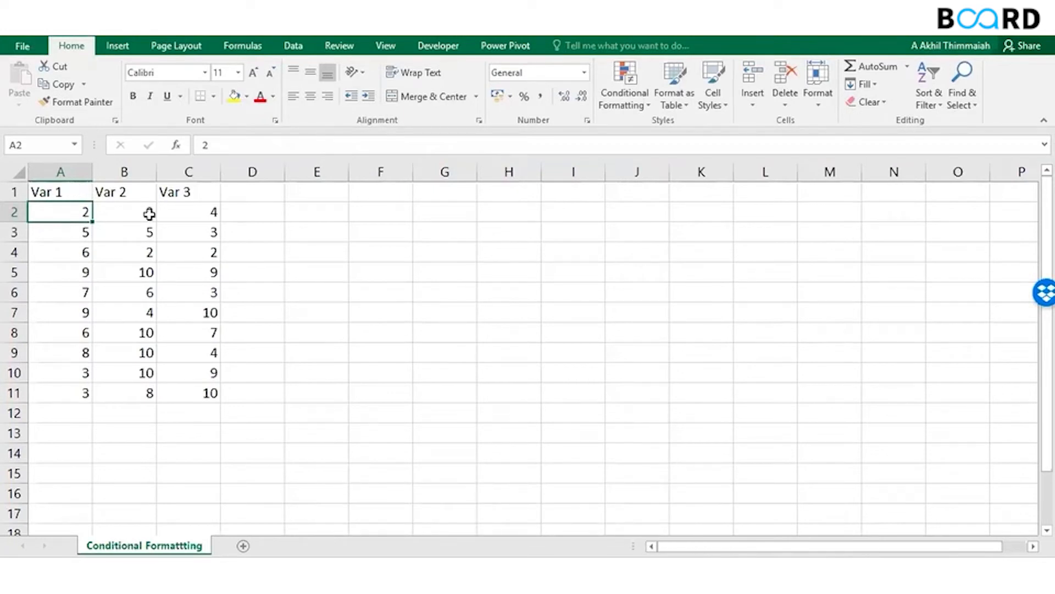
click(108, 266)
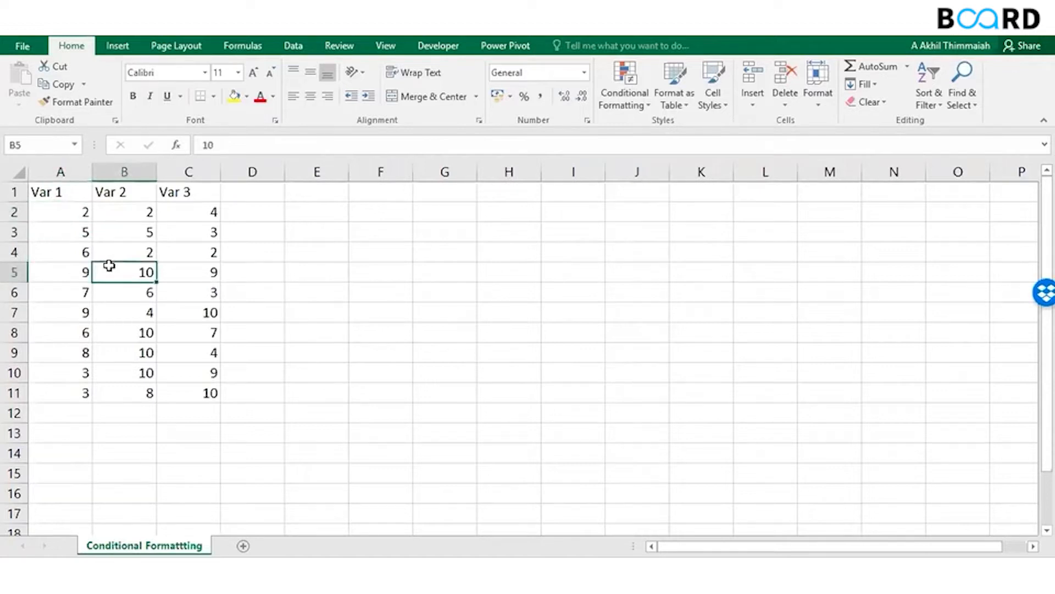
key(Left)
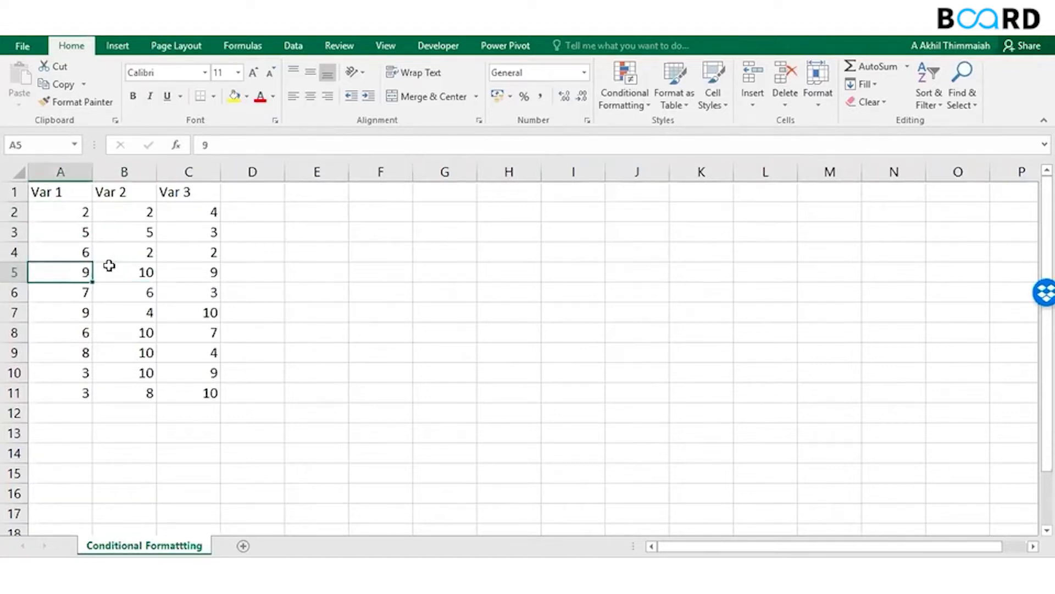
Apply the Green-Yellow-Red colour scale to the Var 1 values in A2:A11.
key(Up)
key(Up)
key(Up)
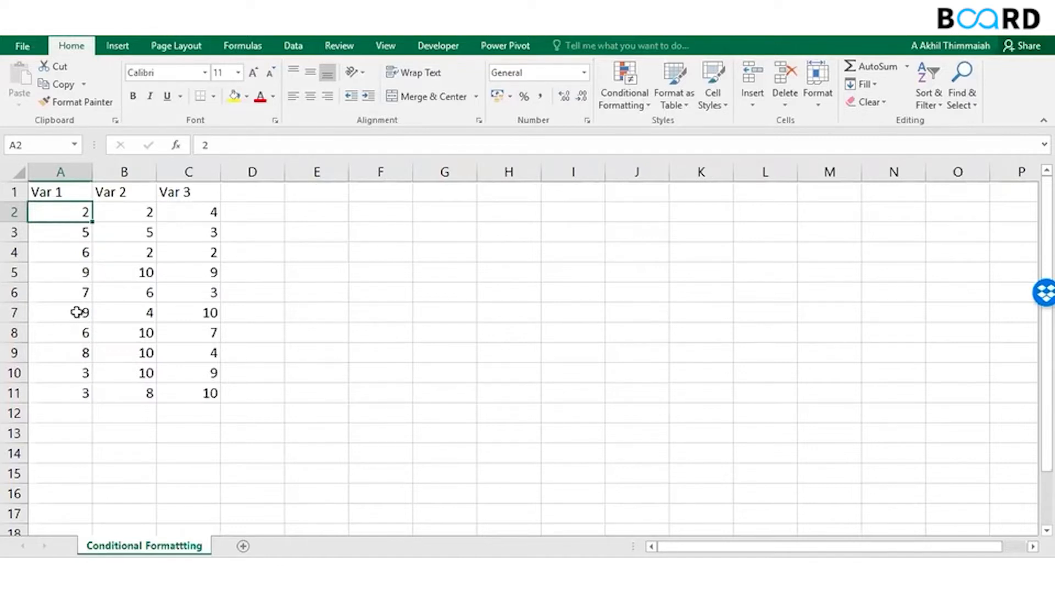
key(ctrl+shift+Down)
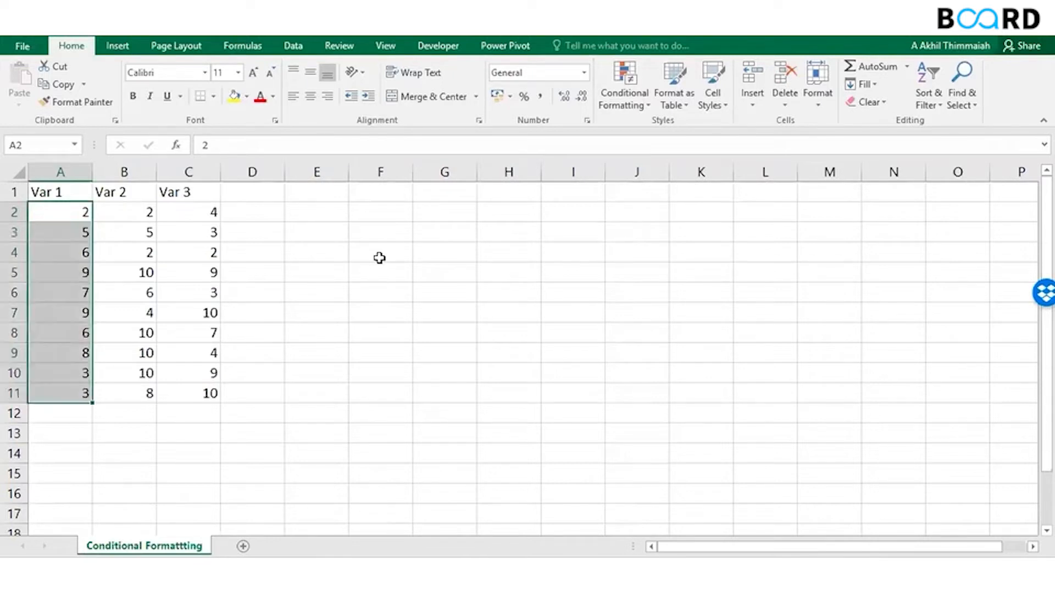
click(630, 108)
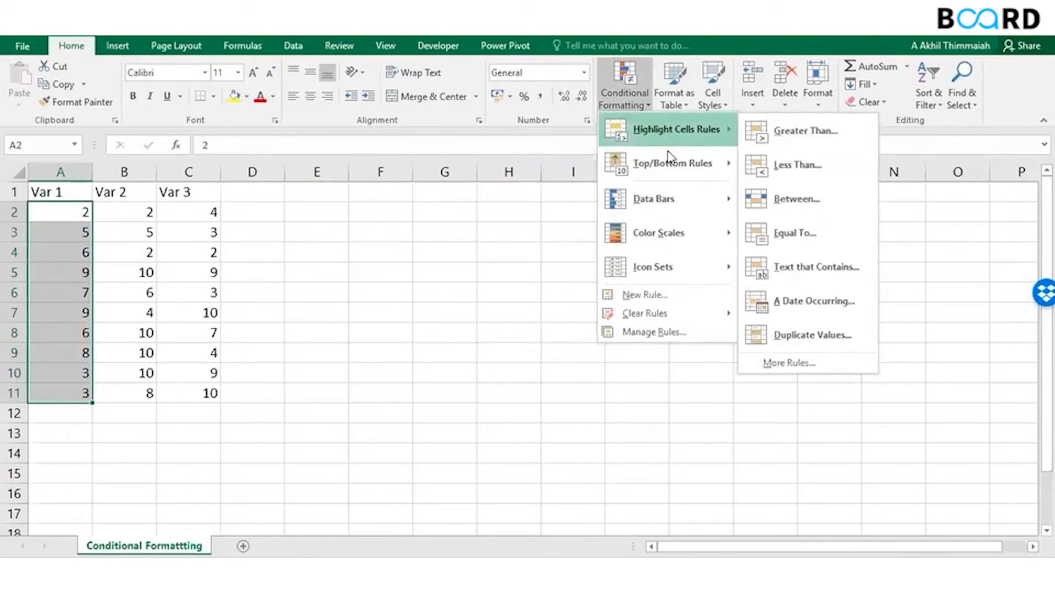
mouse_move(669, 164)
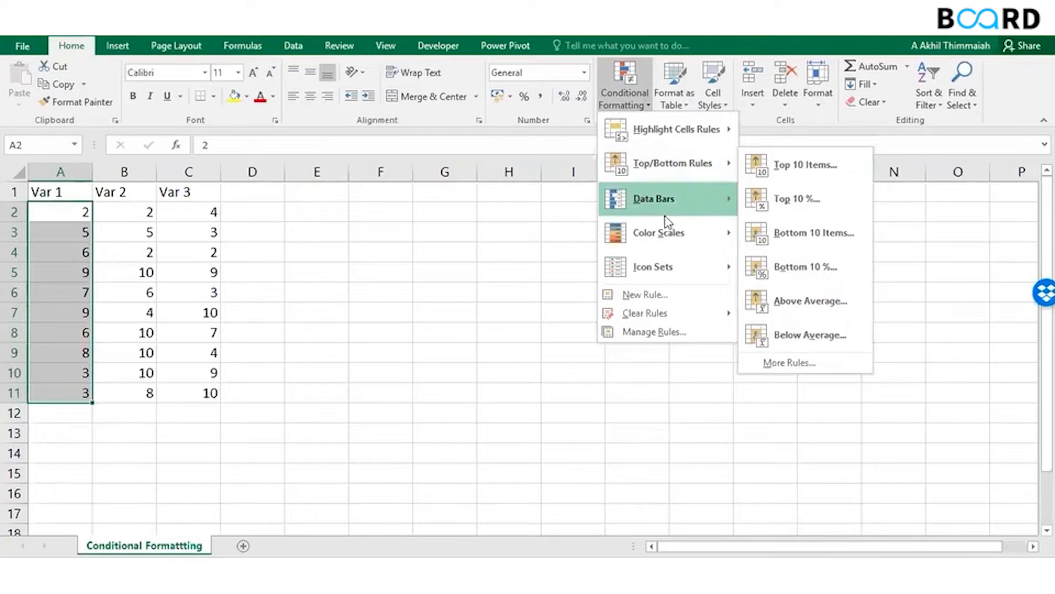
mouse_move(666, 235)
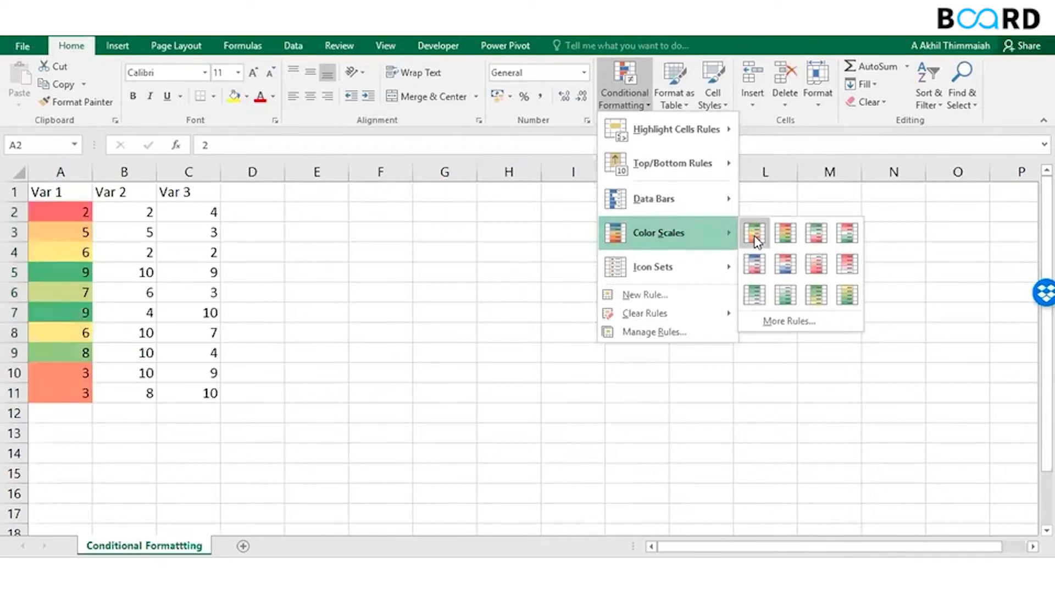
click(755, 237)
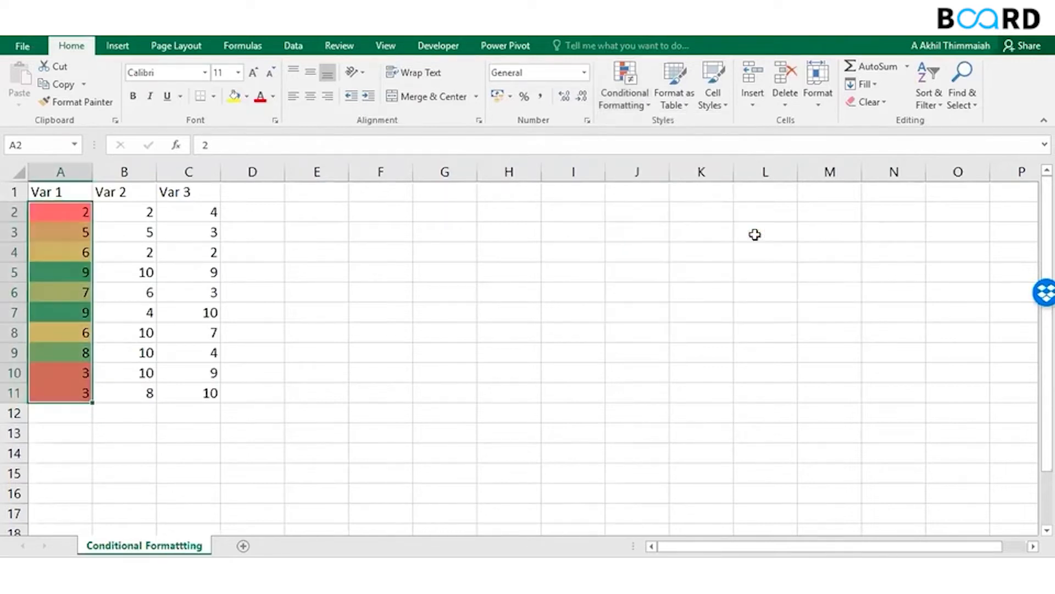
Examine how the colour scale shades the low, middle and high values in the Var 1 column.
click(76, 213)
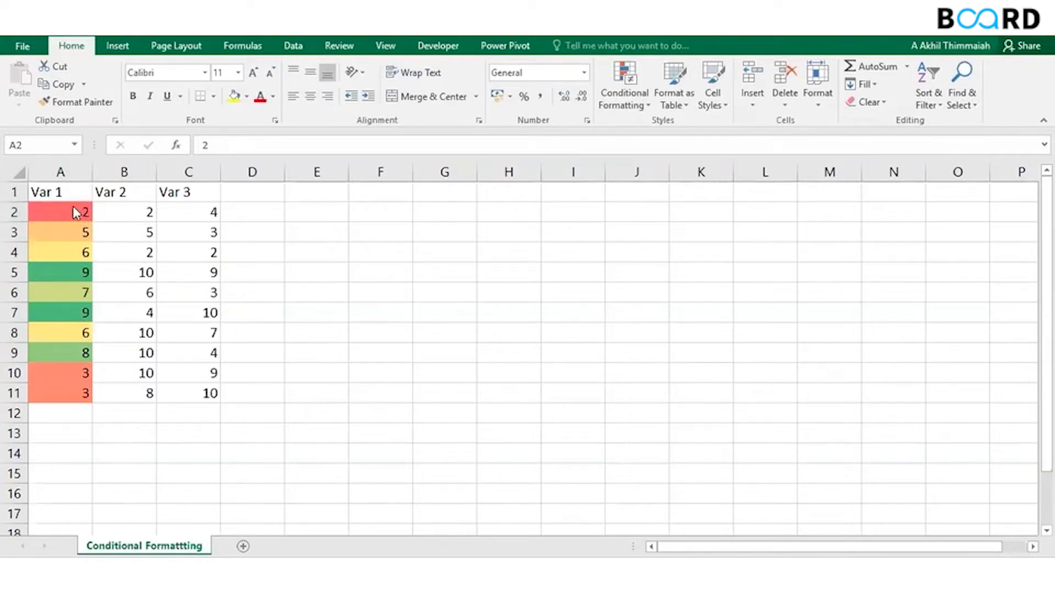
key(Down)
key(Down)
key(Down)
key(Down)
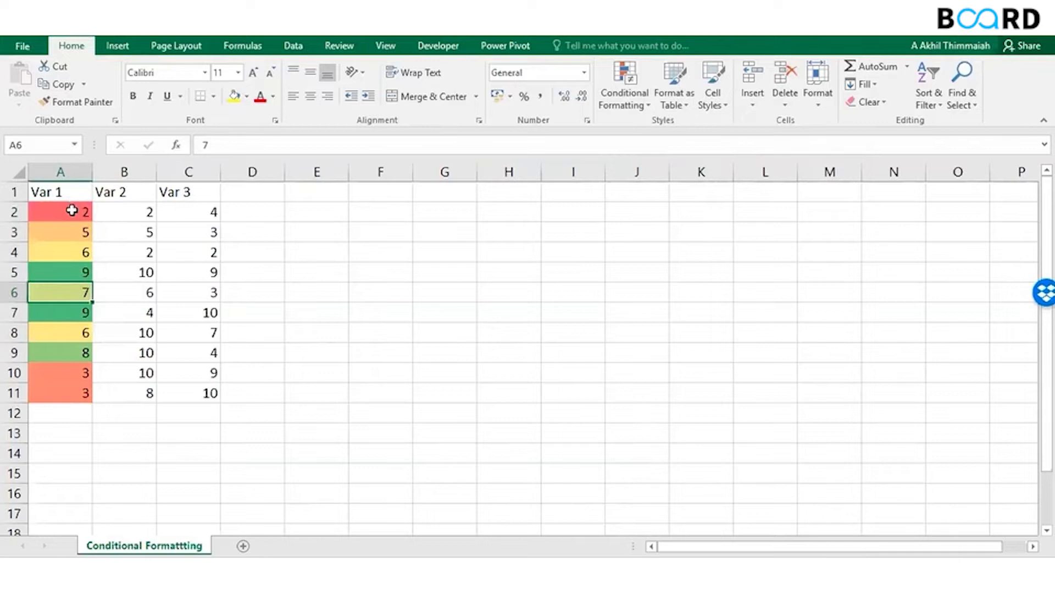
key(Up)
key(Up)
key(Up)
key(Up)
Start a Greater Than highlight rule for the Var 2 values in B2:B11 with a threshold of 6.
key(Right)
key(ctrl+shift+Down)
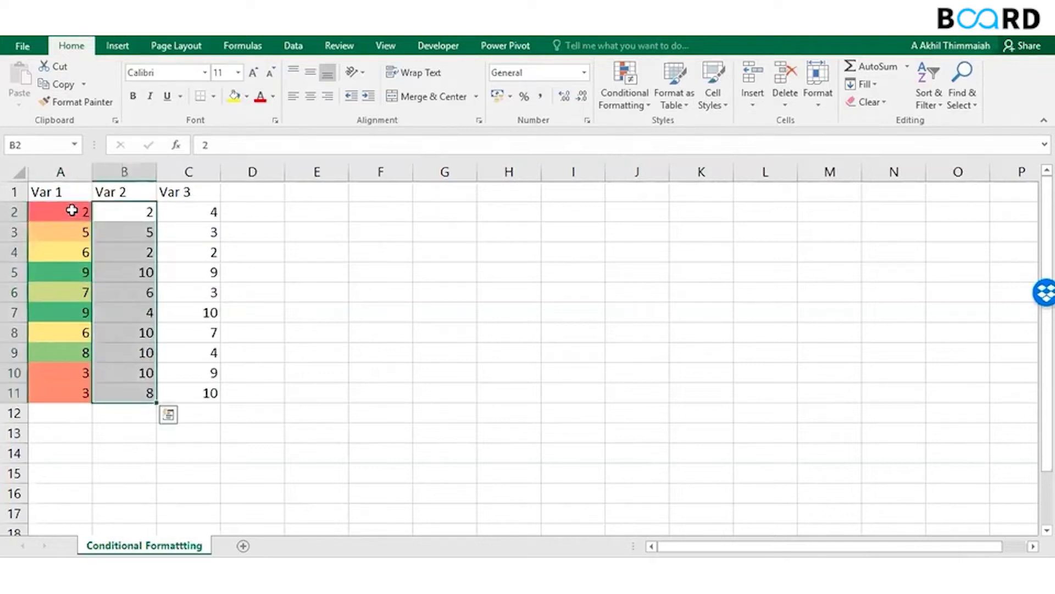
click(627, 105)
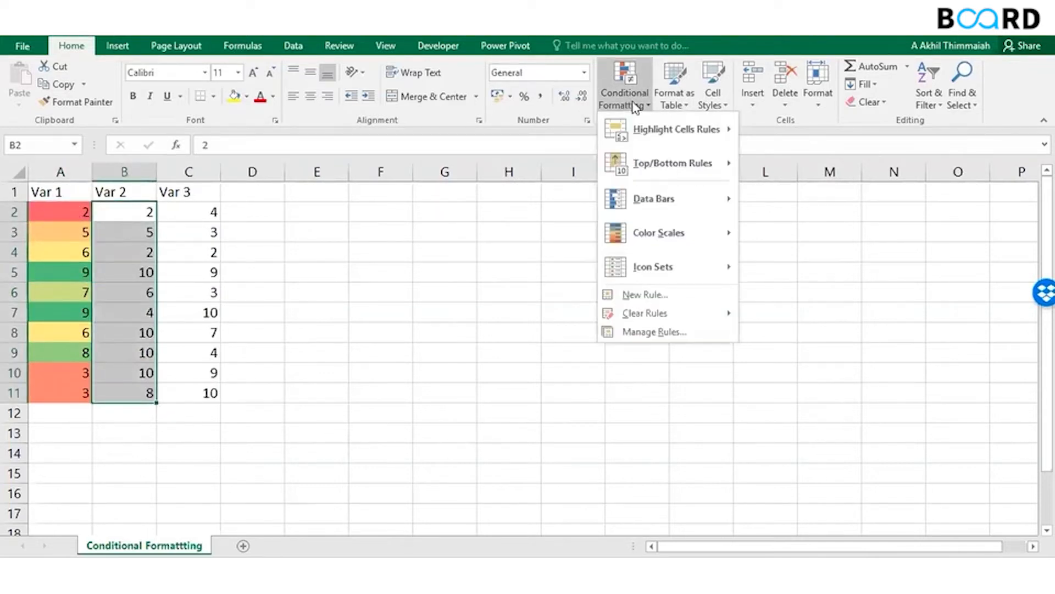
mouse_move(674, 133)
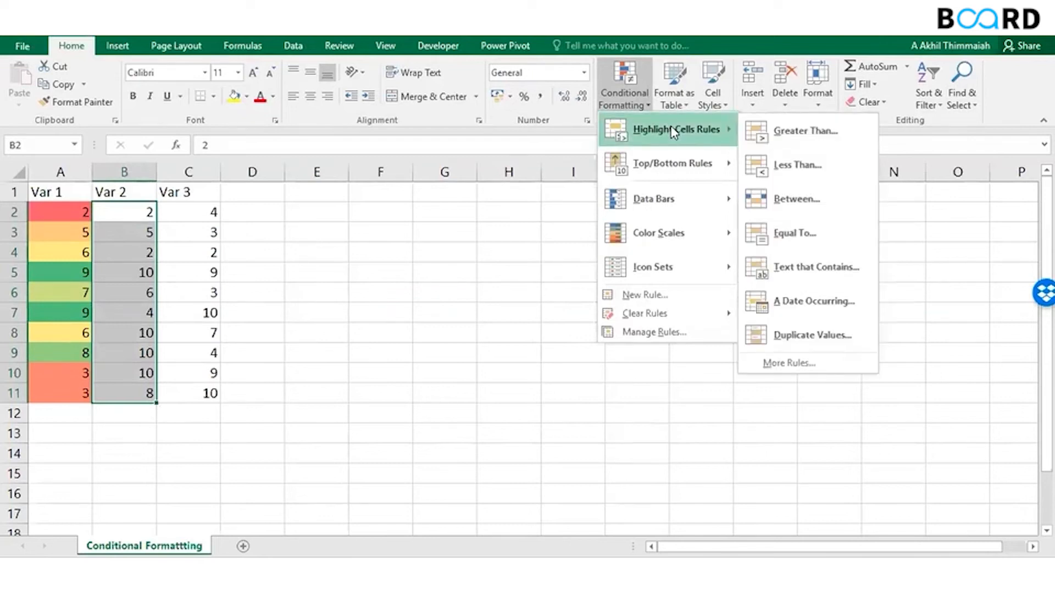
click(805, 132)
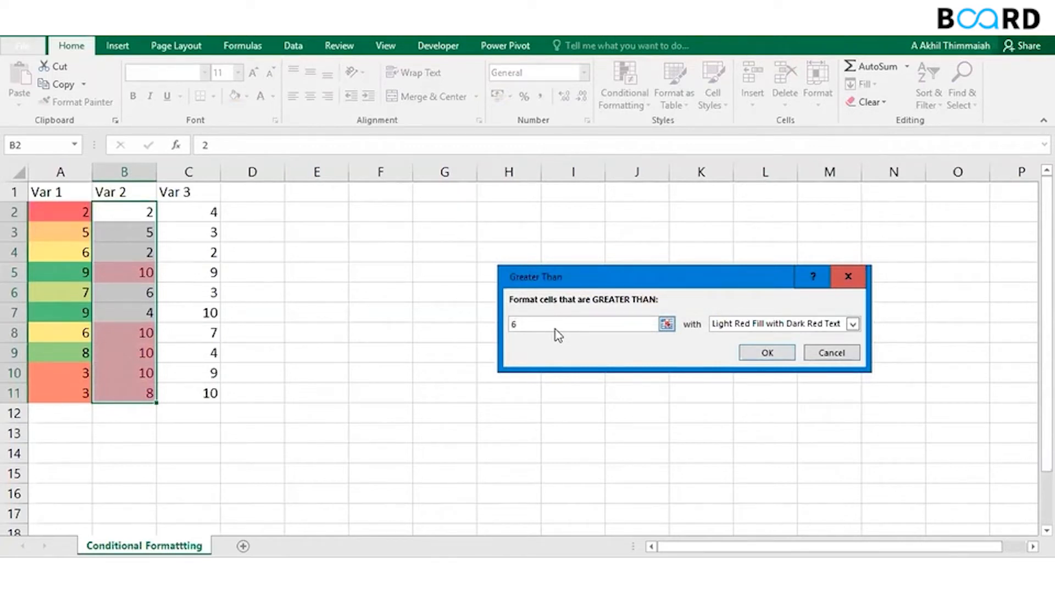
Give the Greater Than rule a custom format with a green fill and apply it to the Var 2 values.
click(852, 325)
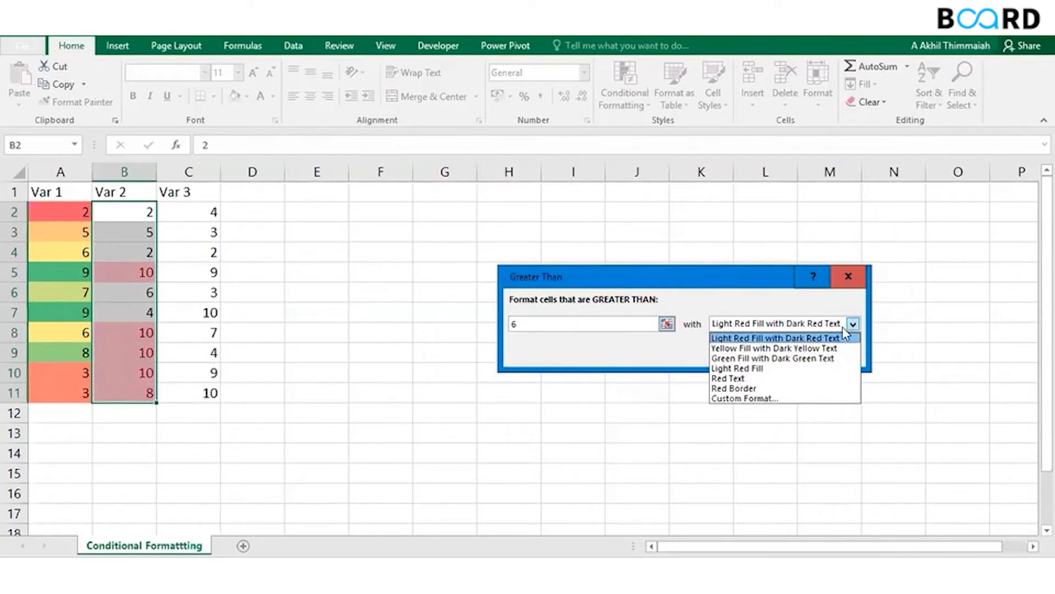
click(751, 399)
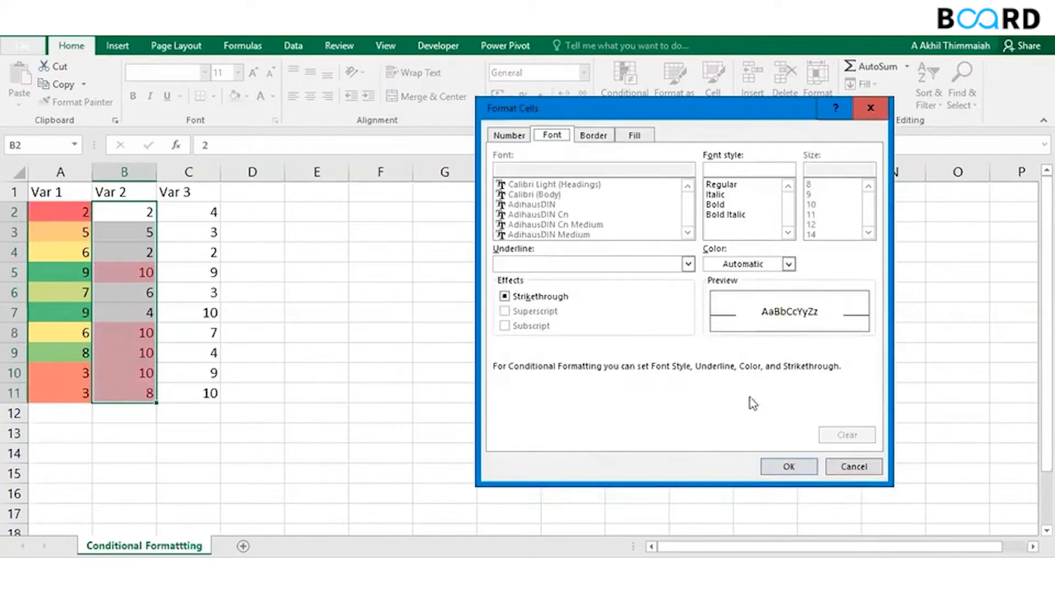
click(628, 138)
click(632, 191)
click(791, 466)
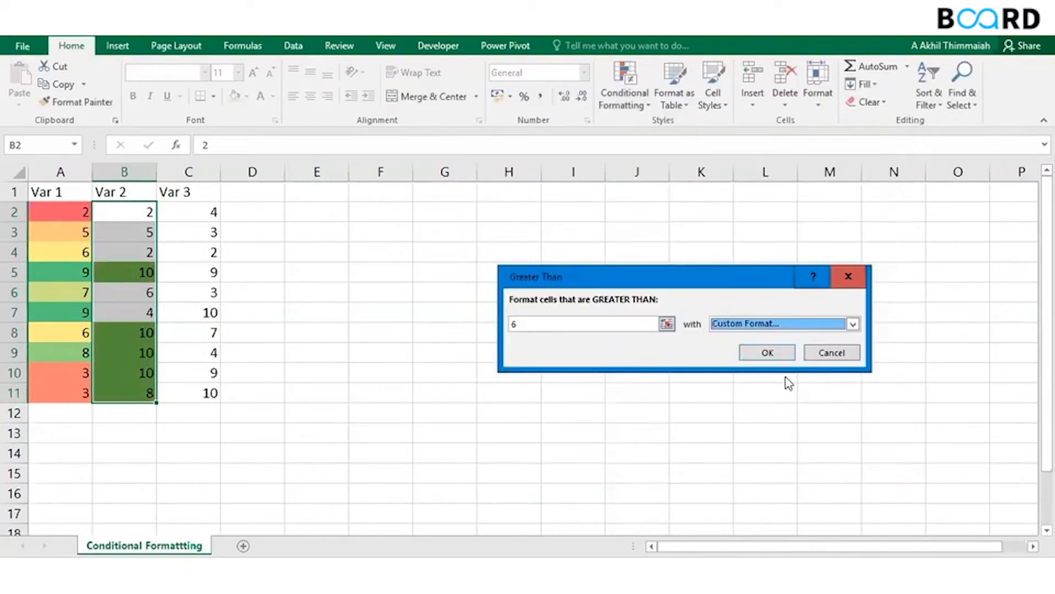
key(Return)
click(217, 260)
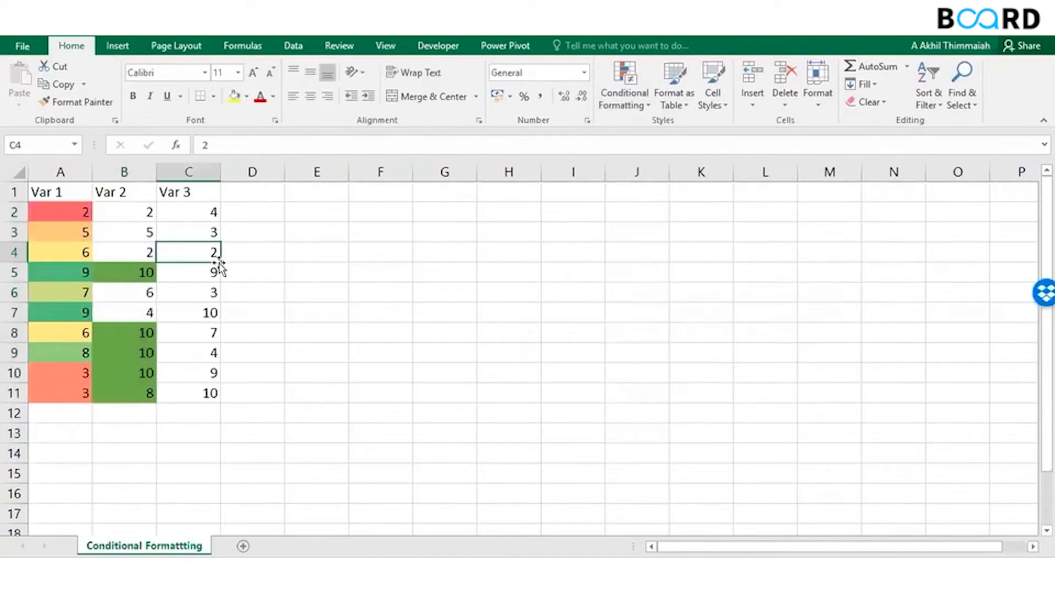
Test the Var 2 highlight rule by setting cell B10 to 1.
key(Left)
key(Down)
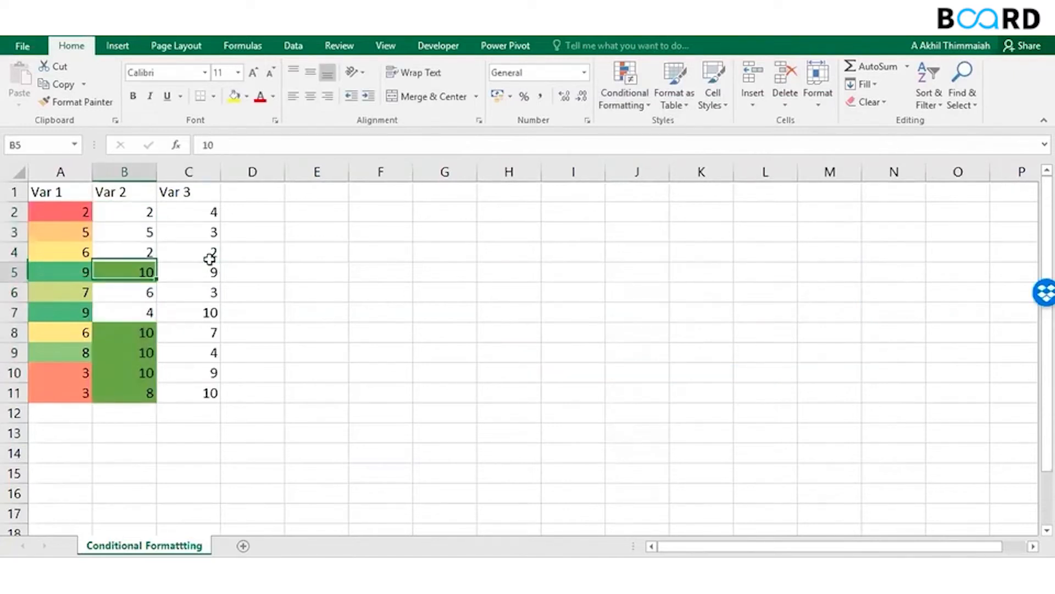
key(Down)
key(Down)
key(Down)
key(Down)
key(Down)
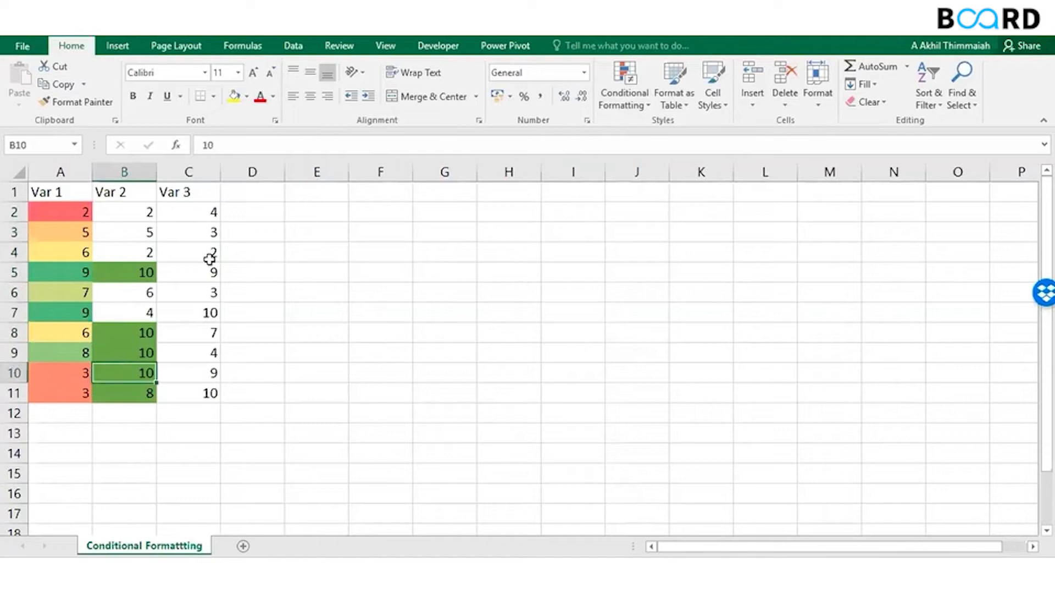
text(1)
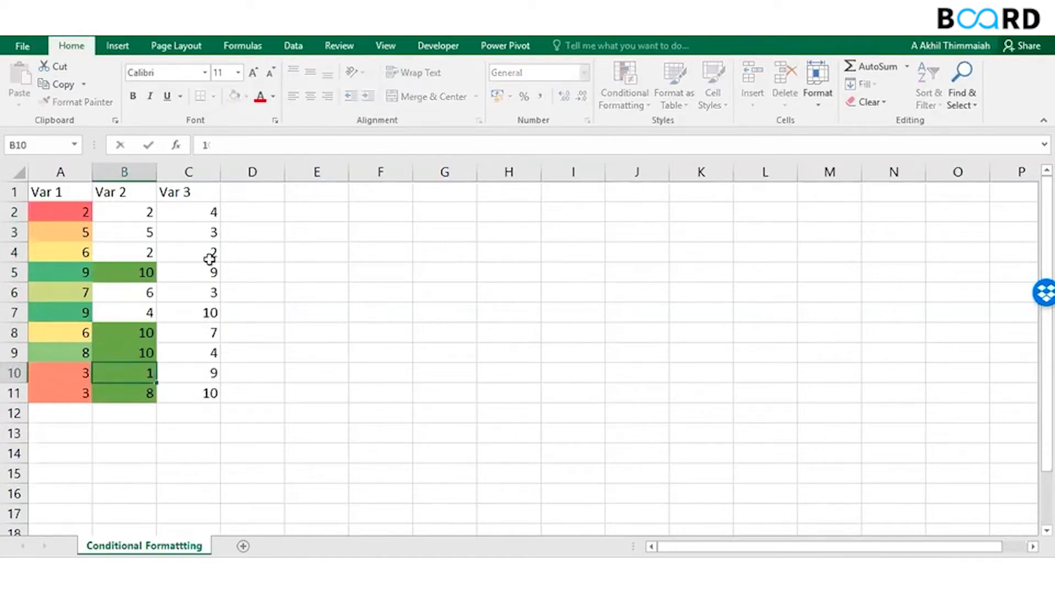
key(Return)
Check the highlighting in the Var 2 column and set cell B10 to 6.
key(Up)
key(Up)
key(Up)
key(Up)
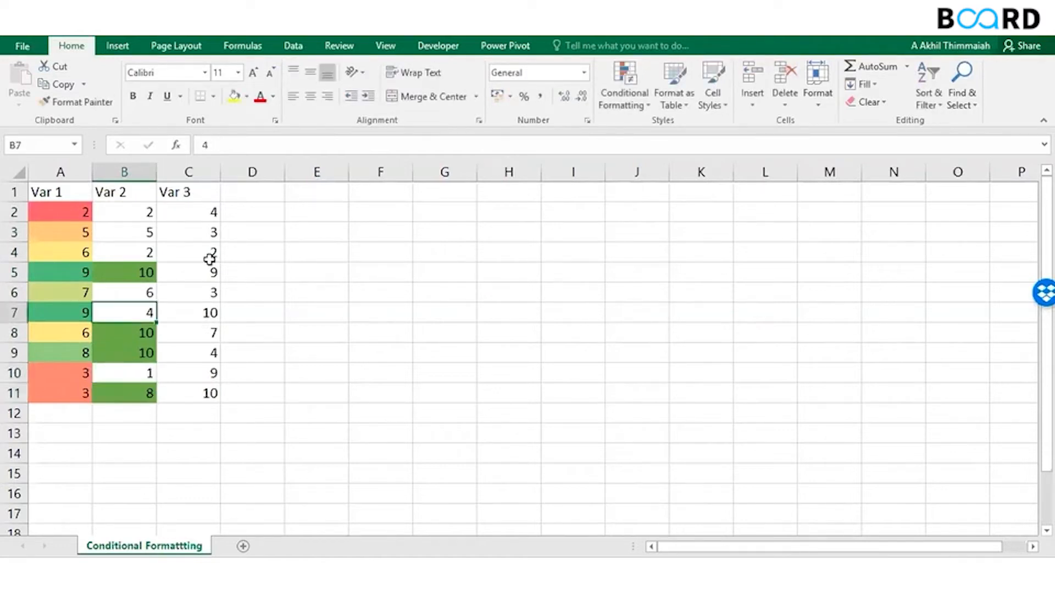
key(Up)
key(Up)
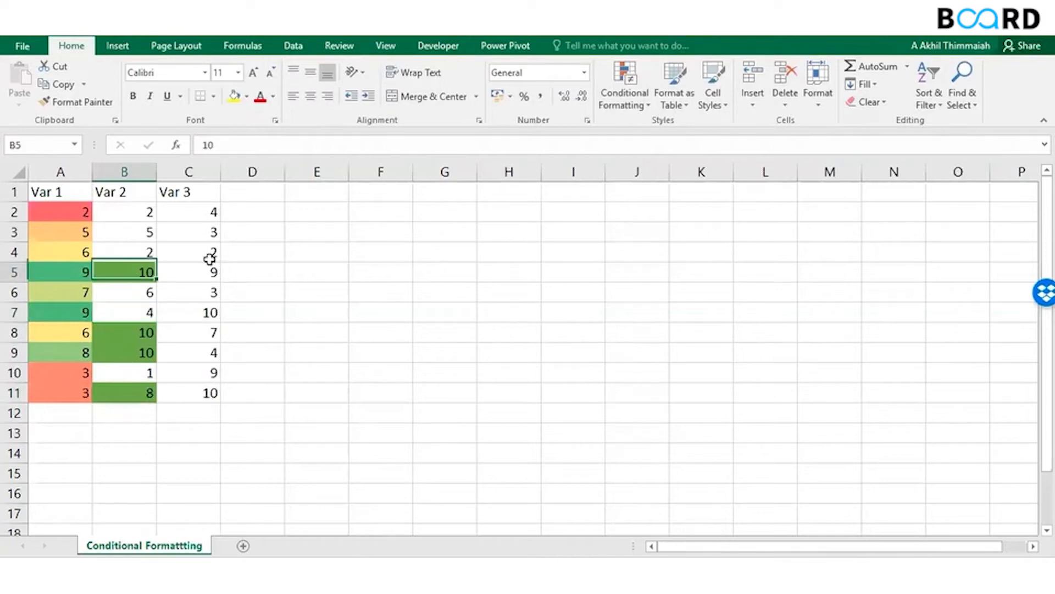
key(Down)
key(Down)
key(Down)
key(Down)
key(Down)
text(6)
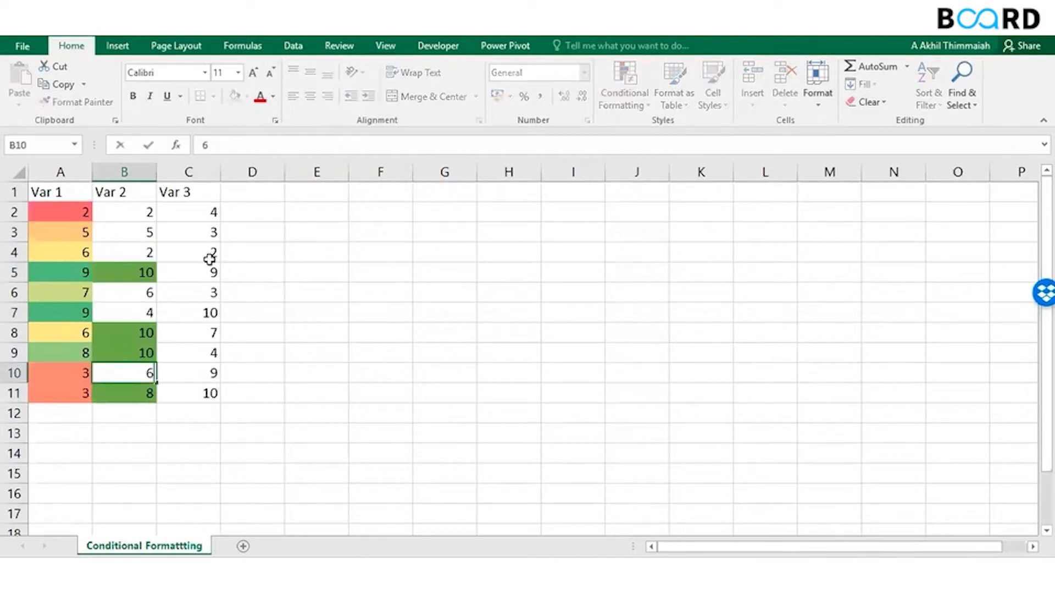
key(ctrl+Return)
Set cell B10 to 8 and return to the first Var 2 value in B2.
text(8)
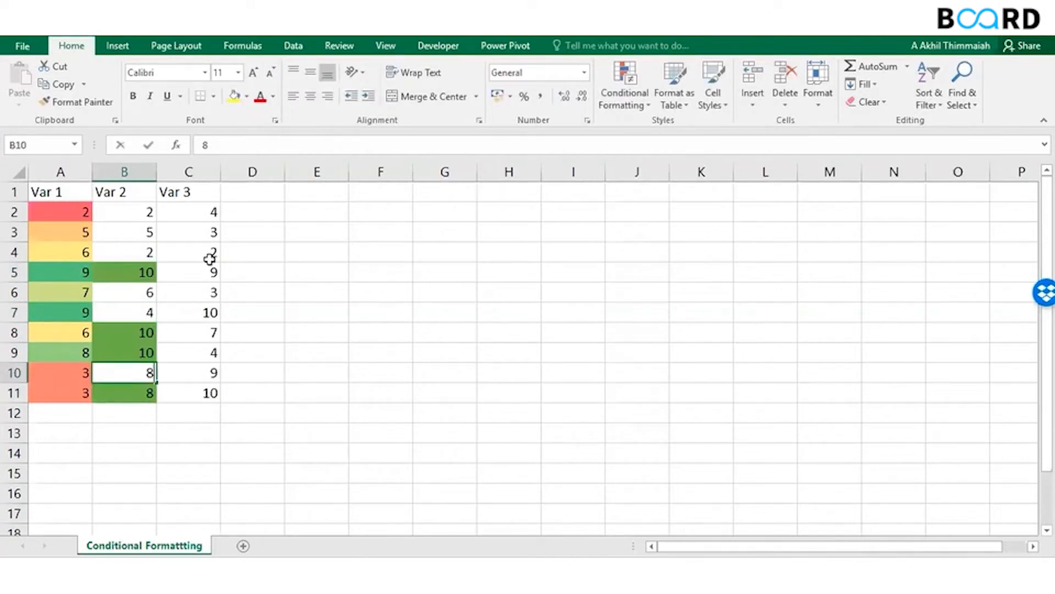
key(Return)
key(Up)
key(Up)
key(Up)
key(Up)
key(Up)
key(Up)
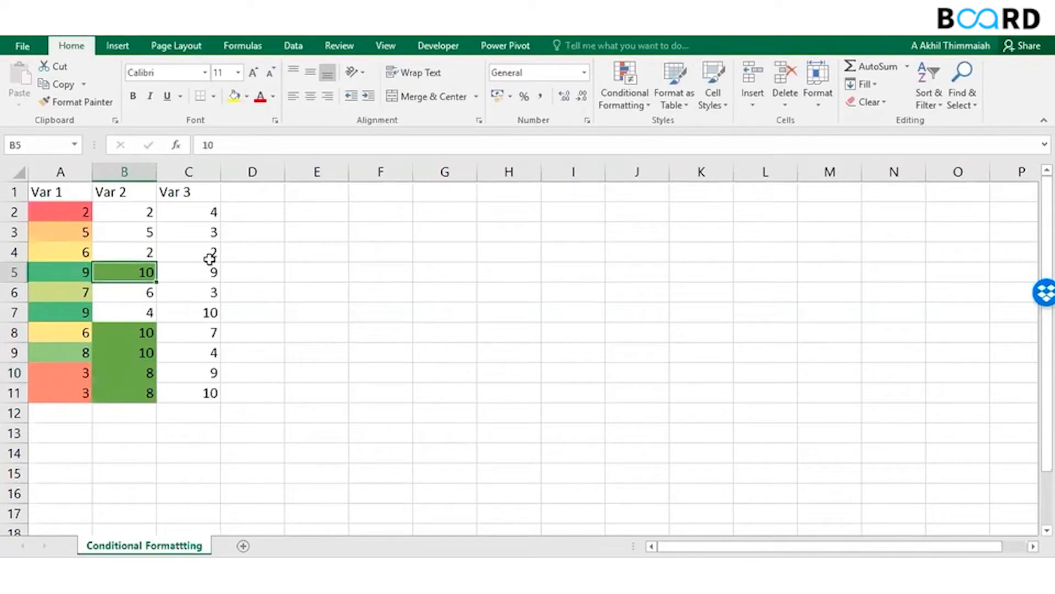
key(Up)
key(Up)
key(Up)
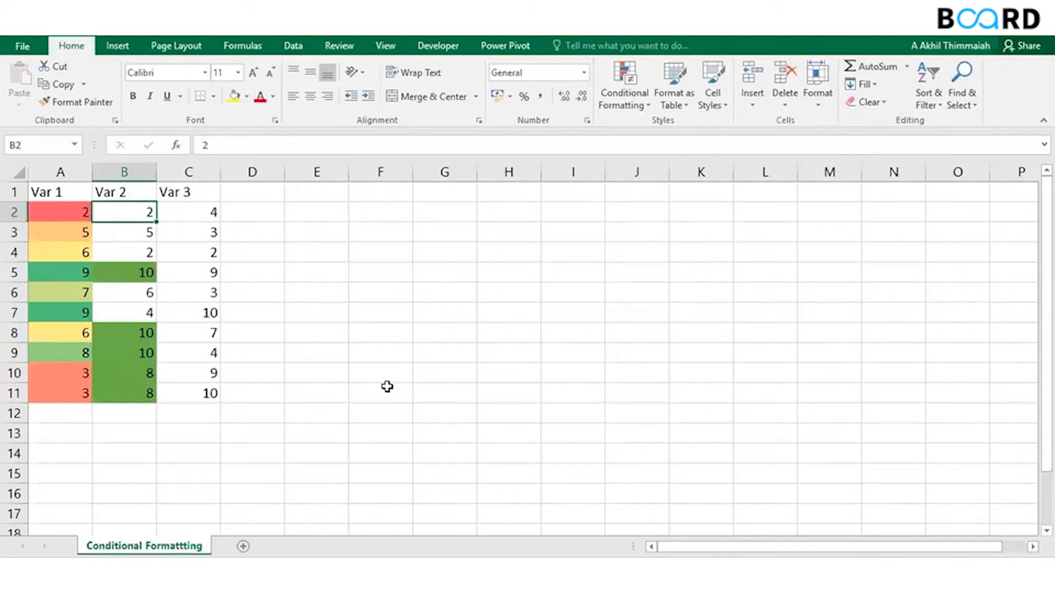
Switch to File Explorer and open the first workbook in the Personal > IPL folder.
click(204, 569)
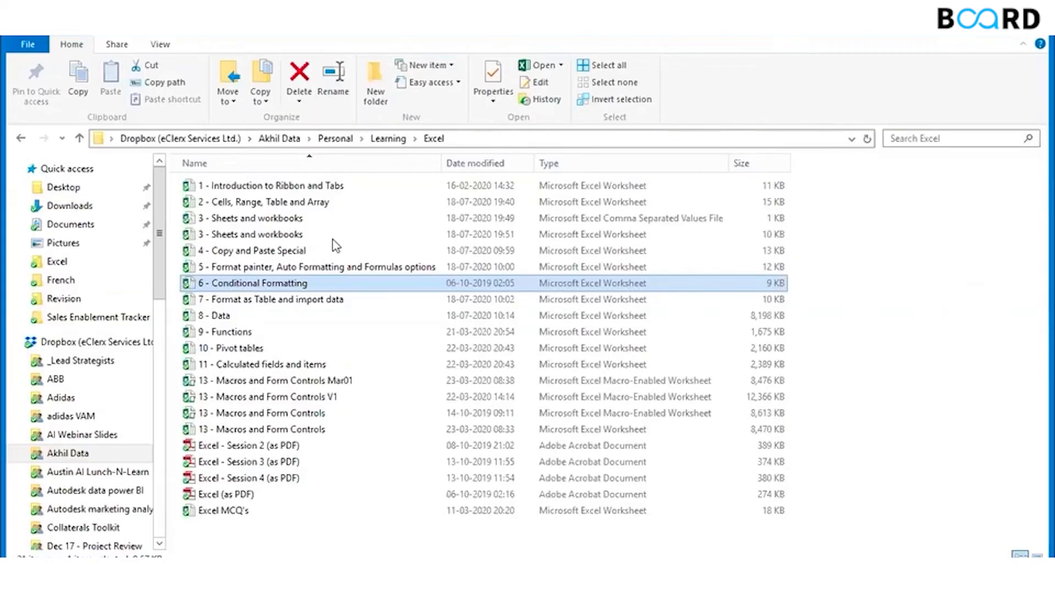
click(336, 139)
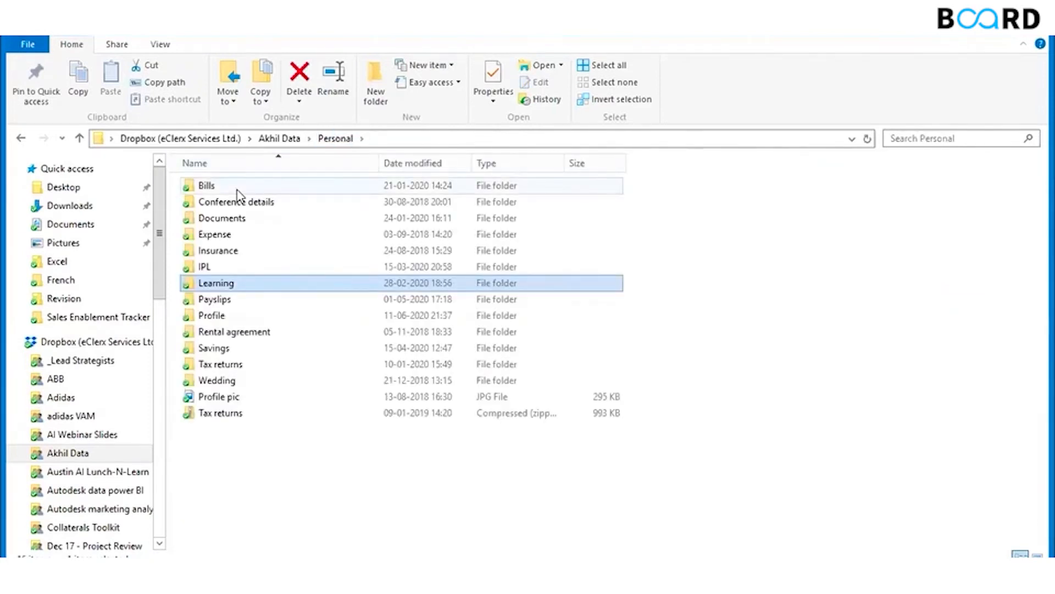
double_click(225, 268)
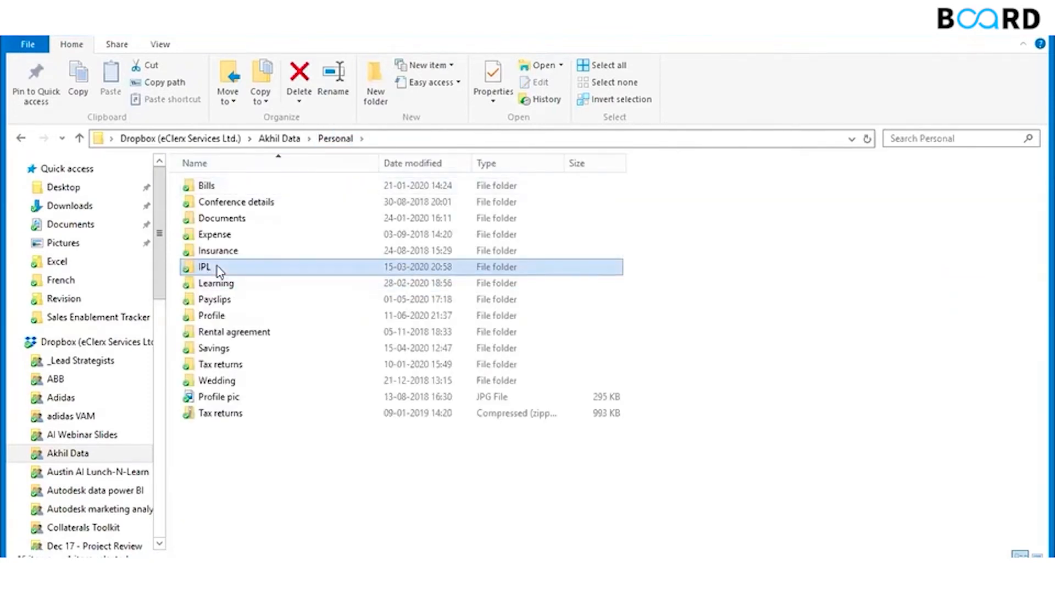
double_click(249, 185)
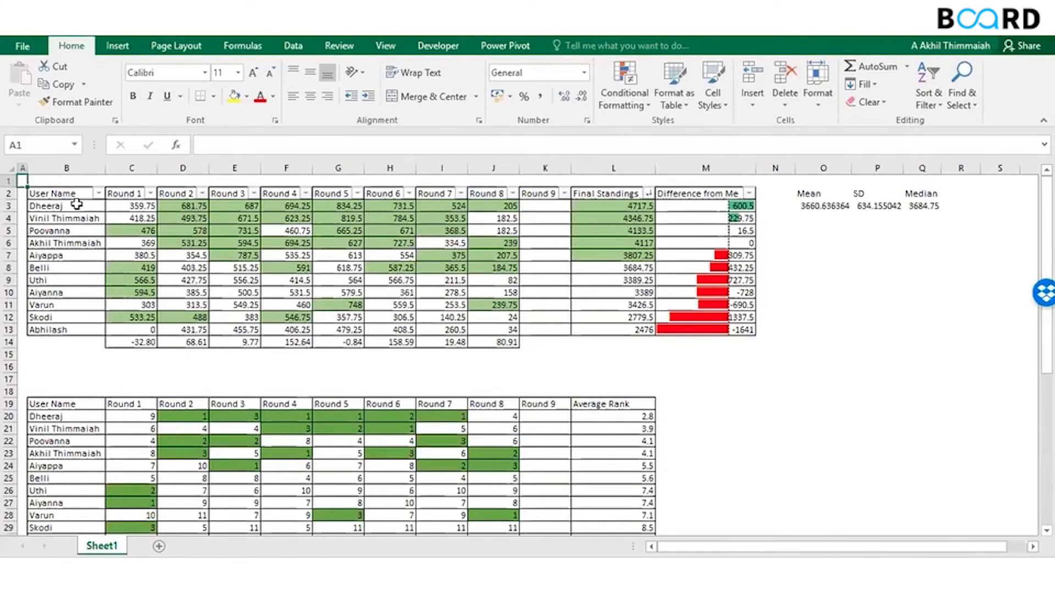
Examine the user names and the conditional highlighting down the Round 1 scores in the upper table.
click(77, 205)
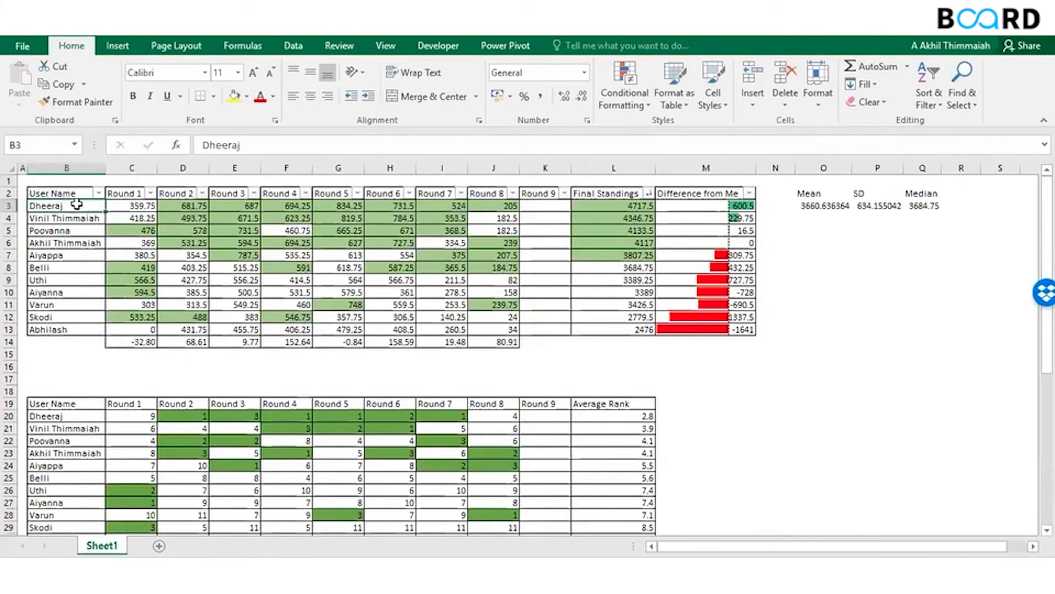
click(121, 195)
key(Down)
key(Down)
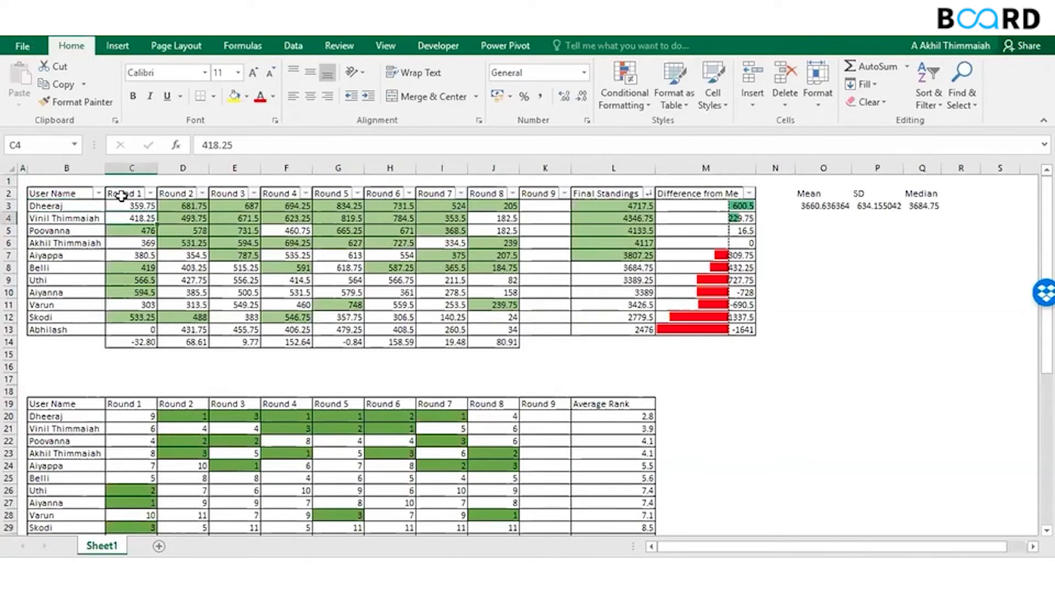
key(Down)
key(Down)
key(Down)
key(Down)
key(Down)
key(Up)
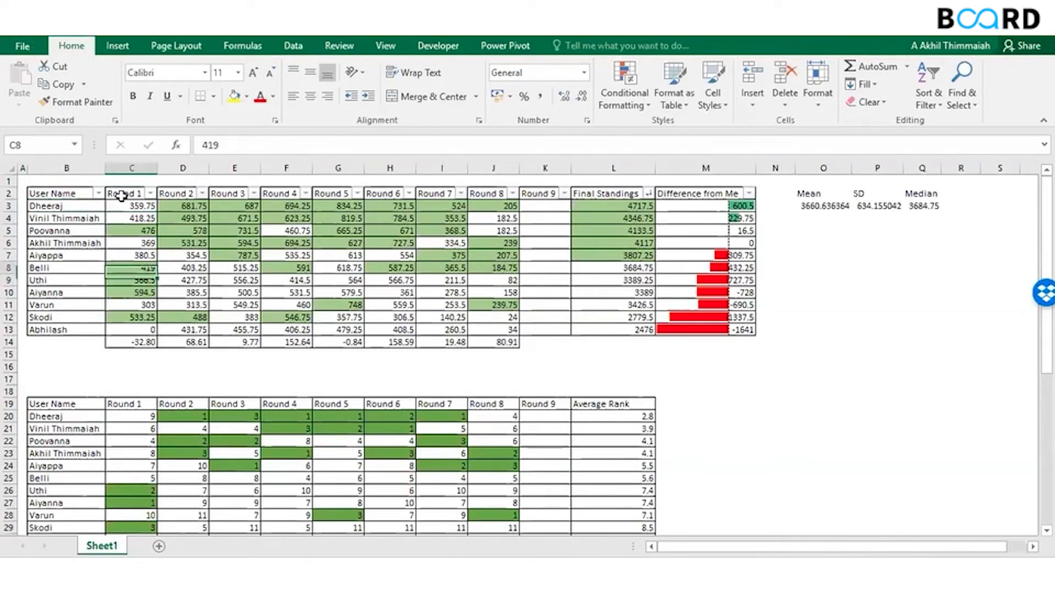
key(Up)
key(Up)
key(Up)
key(Up)
key(Up)
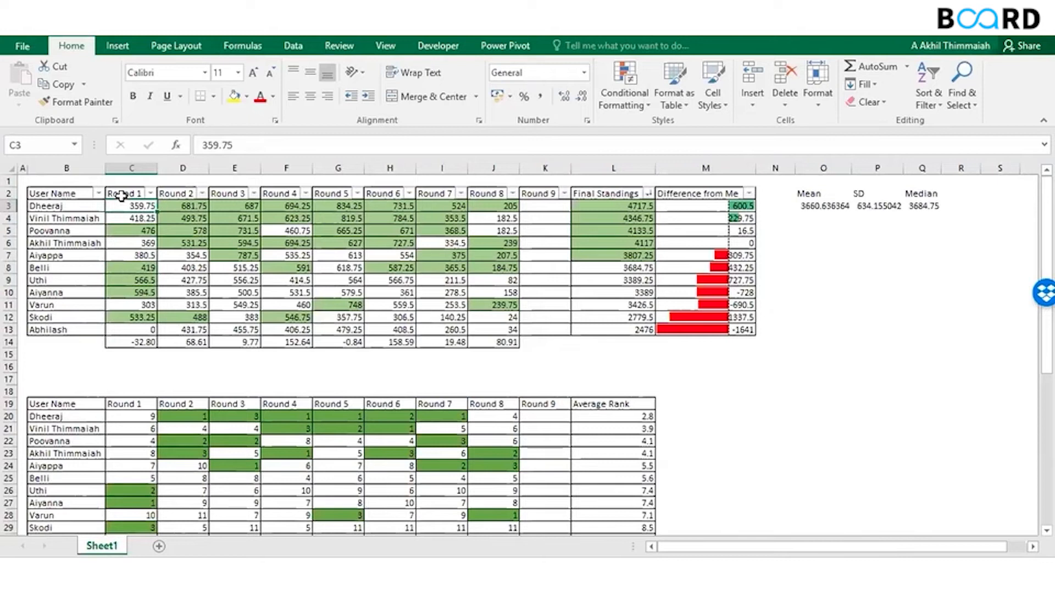
Select the Round 1 scores in C3:C13 and compare them with the highlighted Round 2 scores.
key(ctrl+shift+Down)
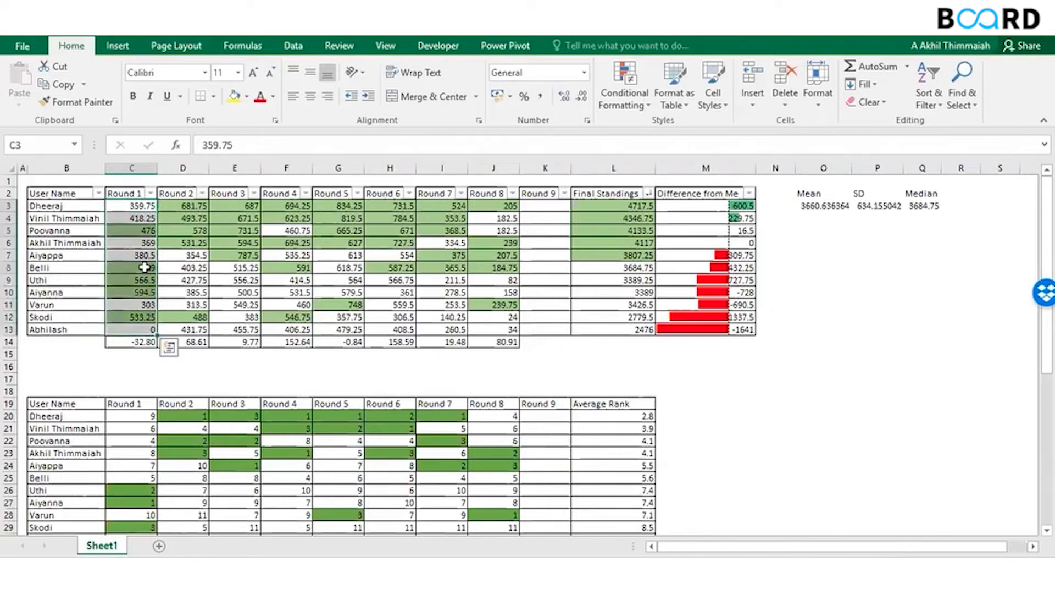
key(Down)
key(Down)
key(Right)
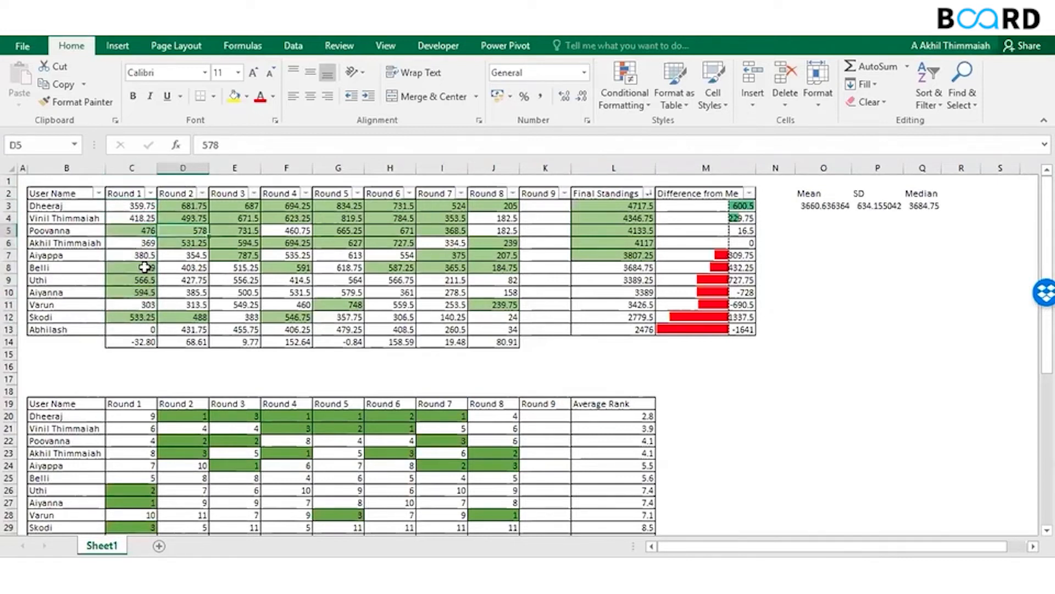
key(Up)
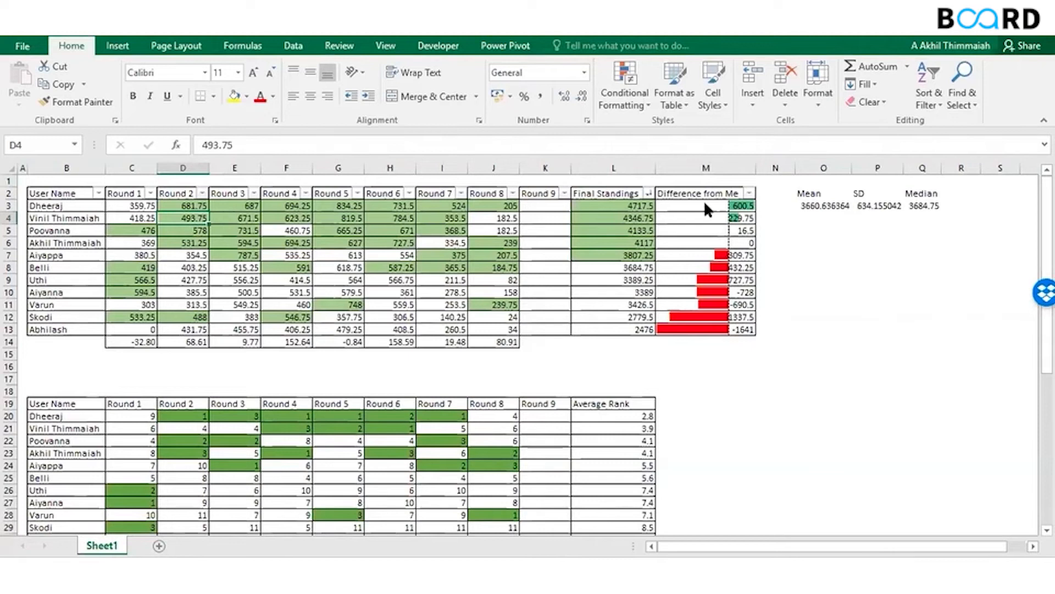
Examine the data bars and formulas in the Difference from Me column, from row 6 up to row 3.
click(713, 235)
key(Down)
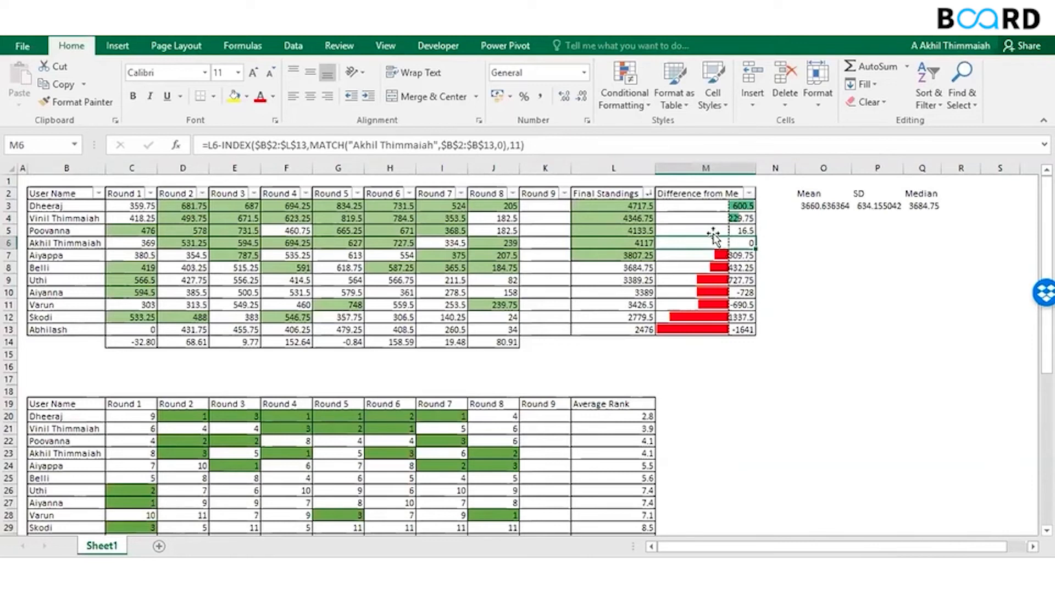
key(Up)
key(Up)
key(Up)
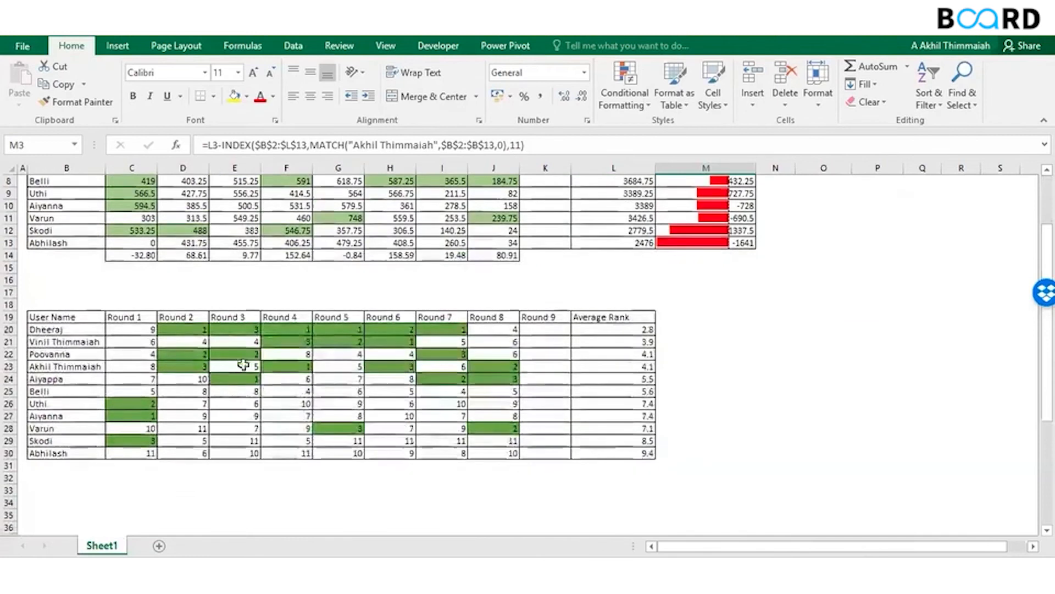
Examine the rank formulas and green highlighting down the Round 1 column of the lower ranking table.
click(129, 332)
key(Down)
key(Down)
key(Down)
key(Down)
key(Down)
key(Down)
key(Down)
key(Down)
key(Down)
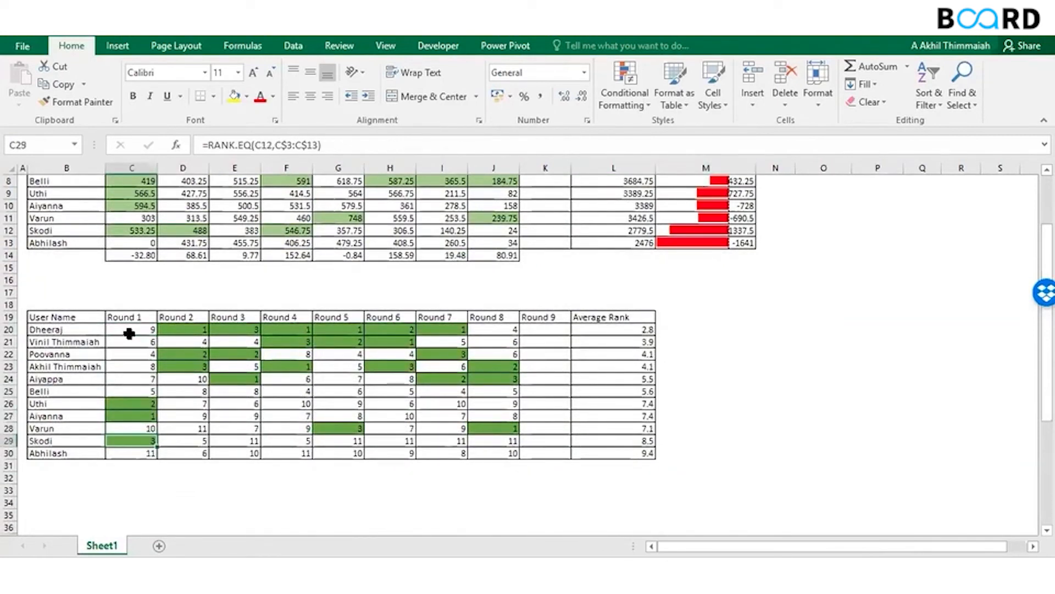
Inspect the ranks in row 23, picking out the highlighted cells for Rounds 2, 4, 6 and 8.
click(138, 369)
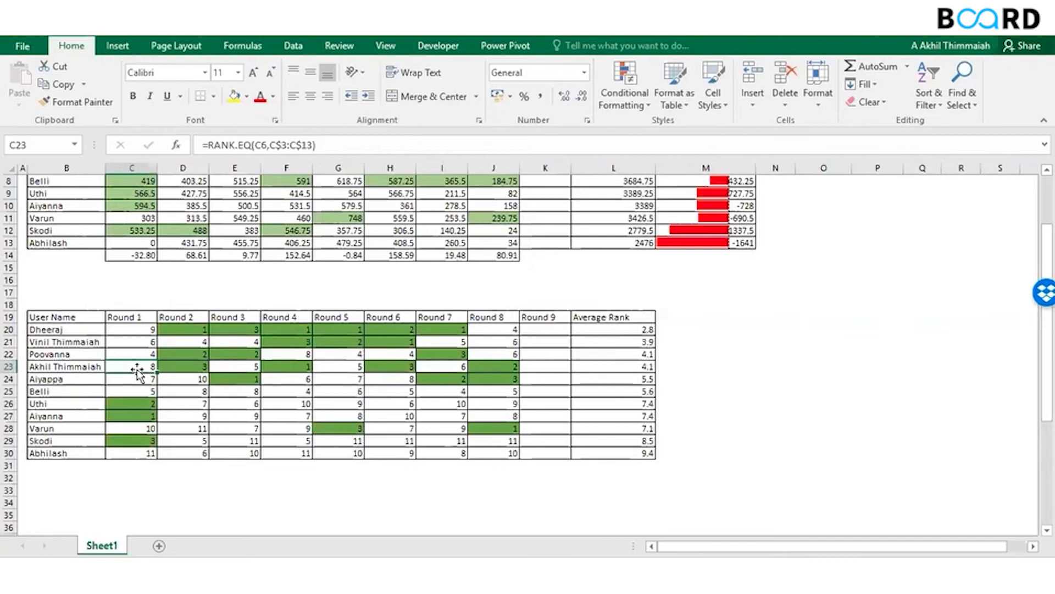
key(Right)
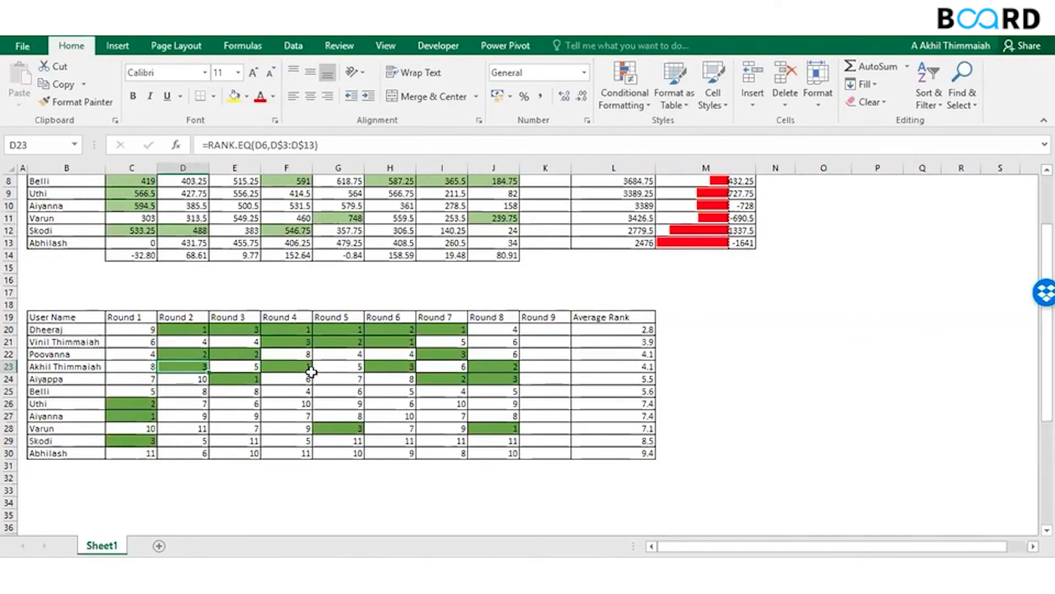
ctrl+click(308, 375)
ctrl+click(296, 367)
ctrl+click(384, 365)
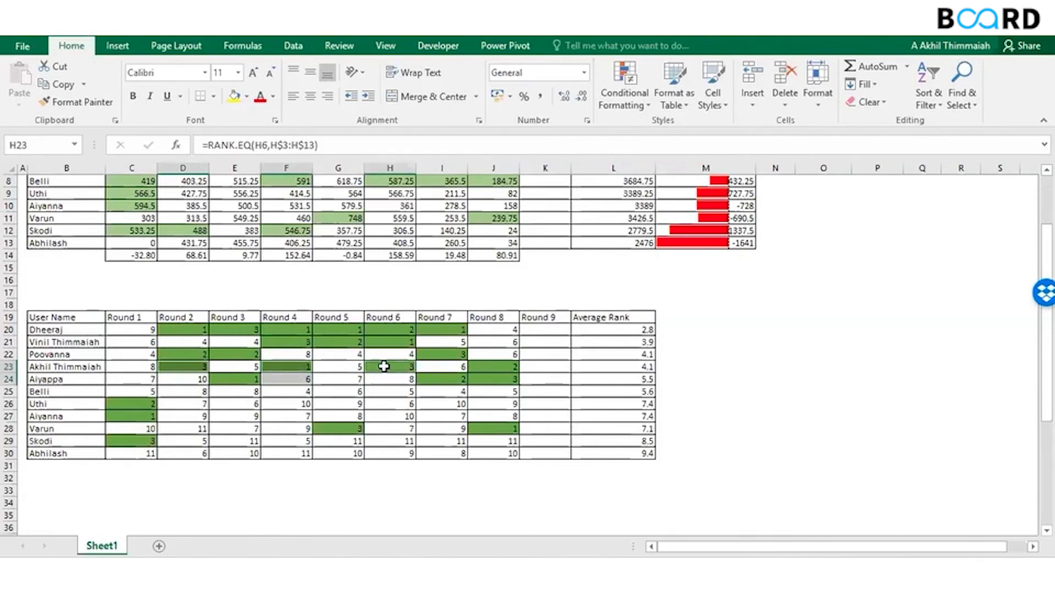
ctrl+click(491, 368)
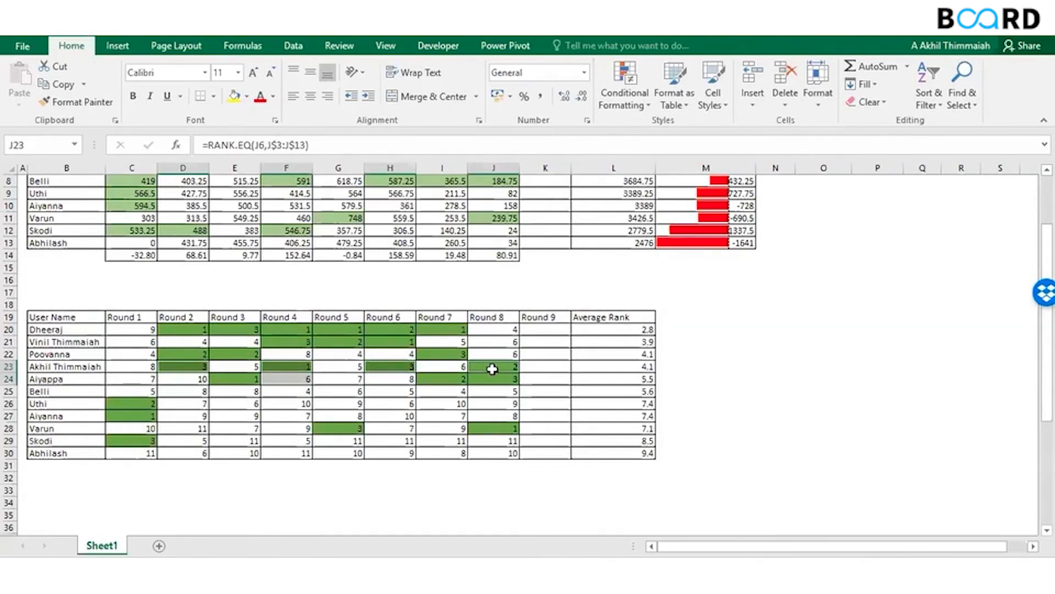
click(492, 369)
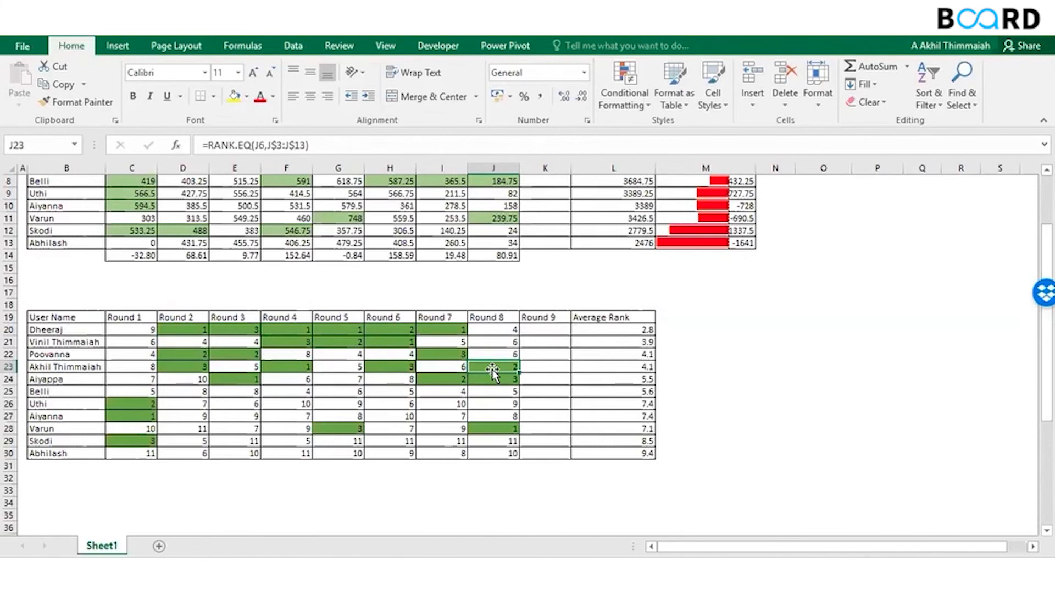
Return to the upper score table and inspect the first Round 8 score and the first Difference from Me value.
key(Up)
key(Up)
key(Up)
key(Up)
key(Up)
key(Up)
key(Up)
key(Up)
key(Up)
key(Up)
key(Up)
key(Up)
key(Up)
key(Up)
key(Up)
key(Up)
key(Up)
key(Up)
key(Up)
key(Up)
key(Up)
key(Up)
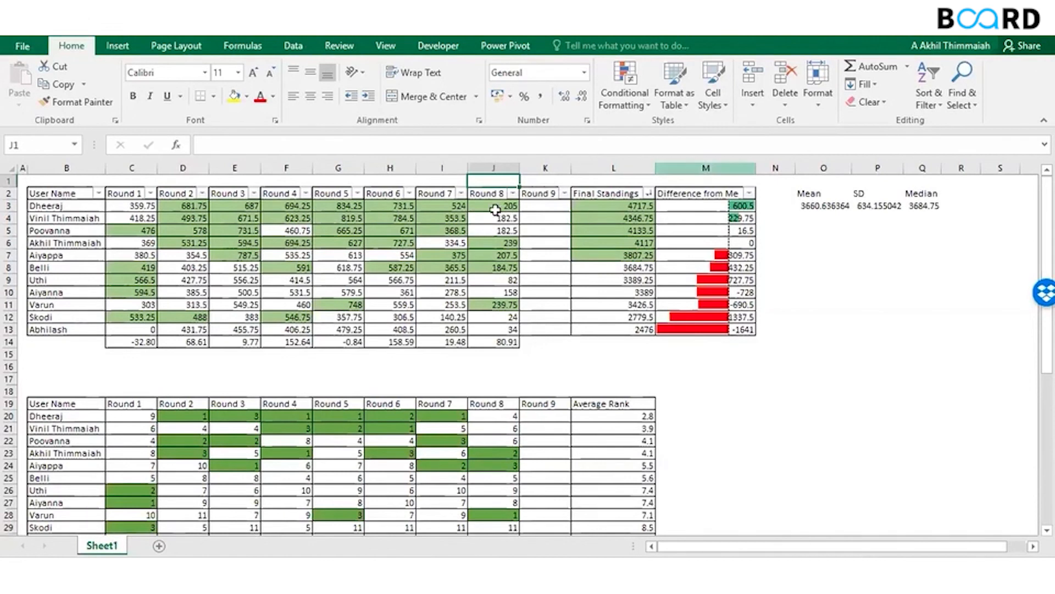
click(474, 205)
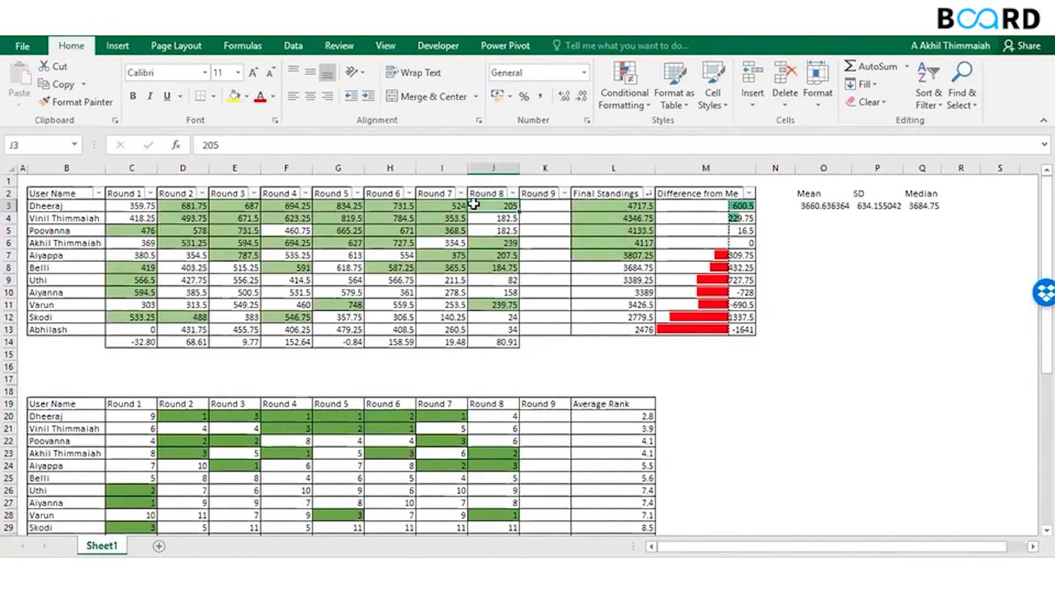
click(714, 208)
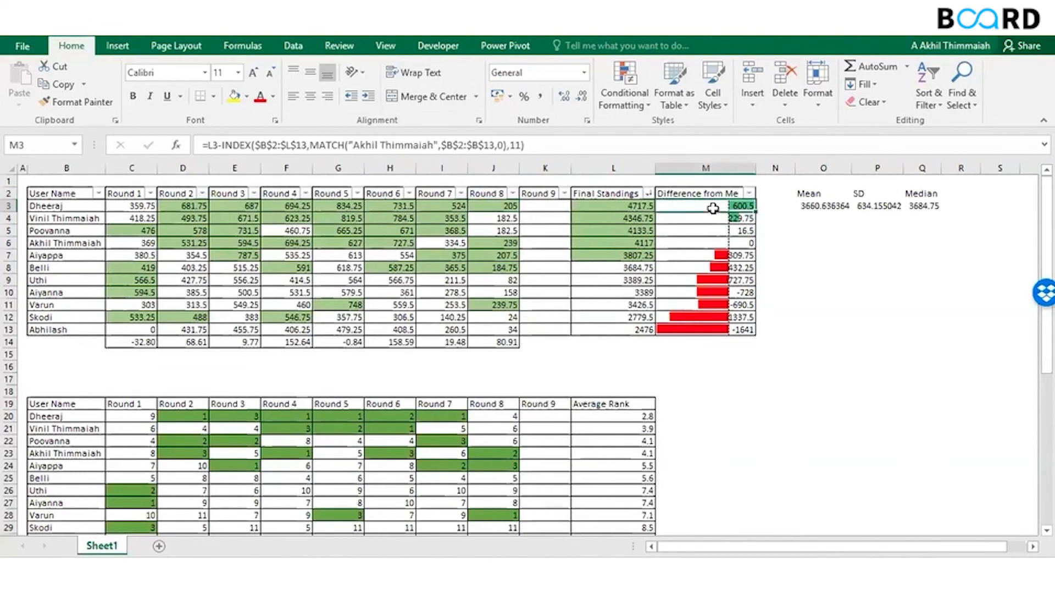